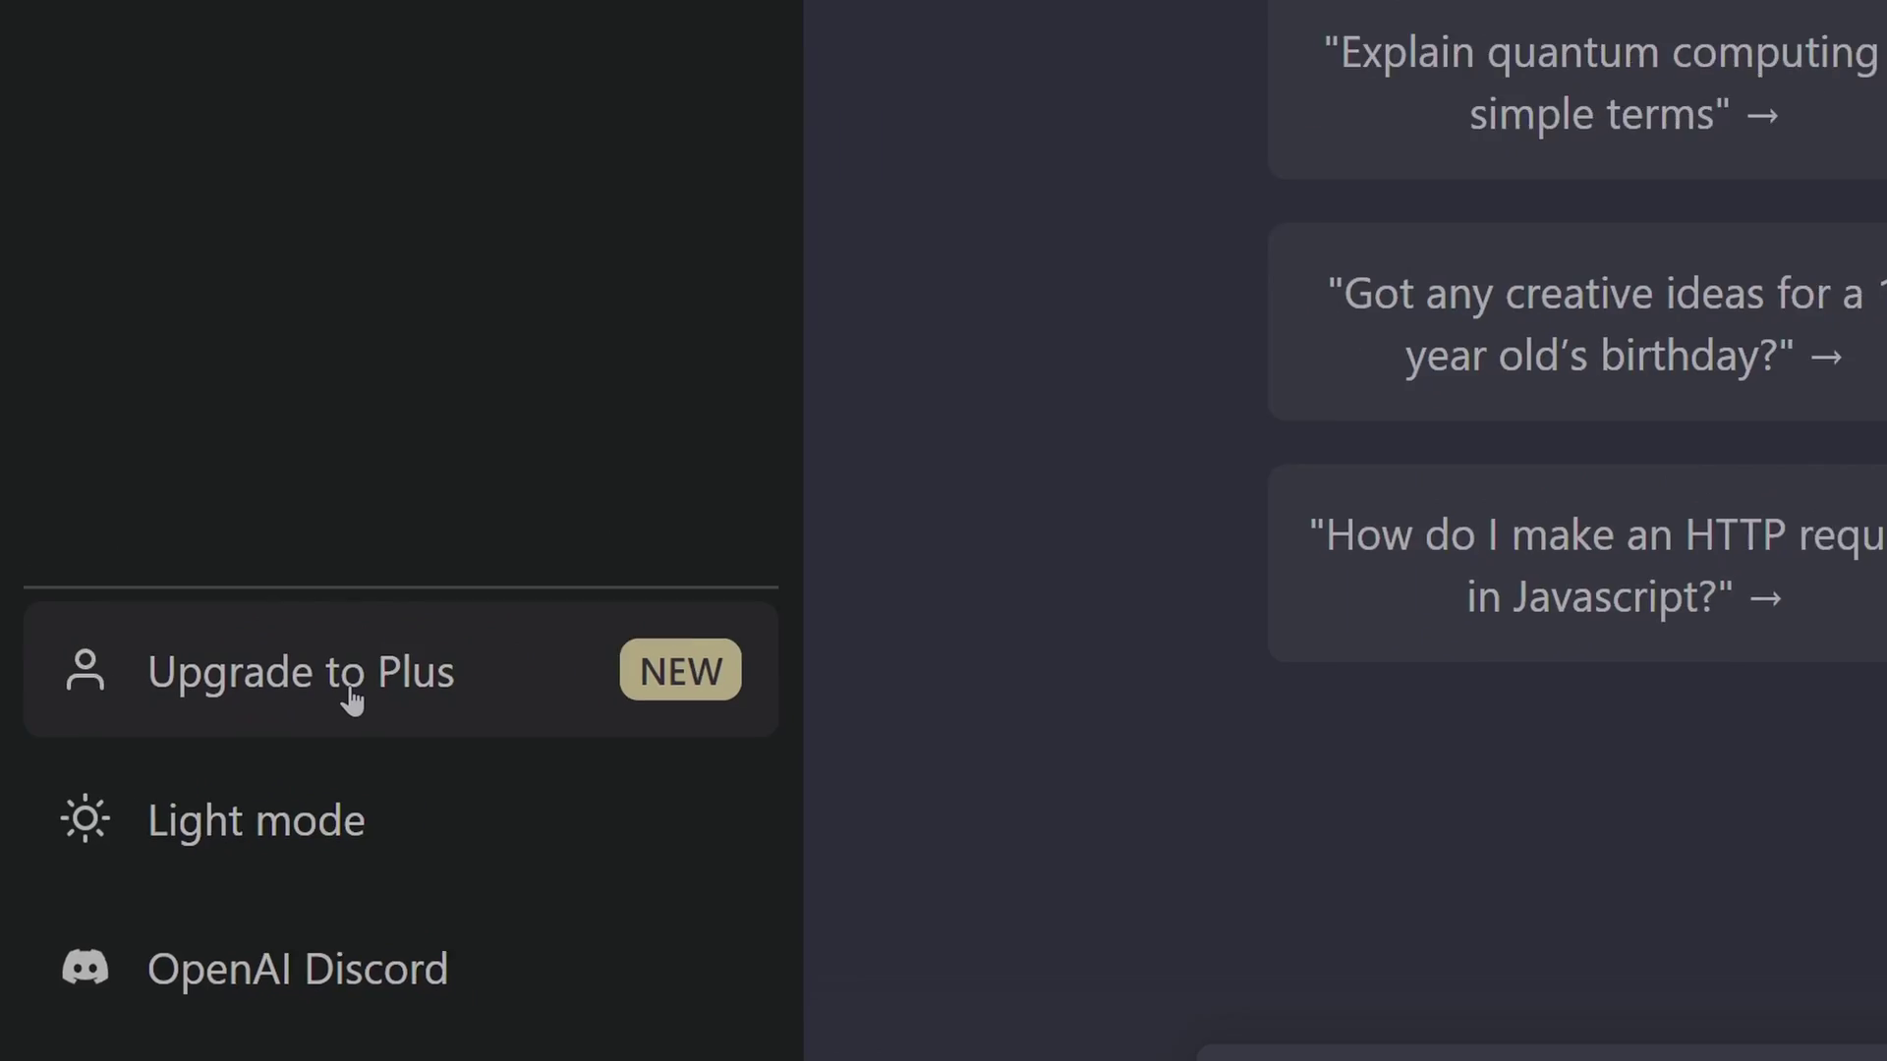
Step: Bring up the Your Account plans comparing the Free Plan with ChatGPT Plus at $20/mo
{"action": "left_click", "coordinate": [351, 699]}
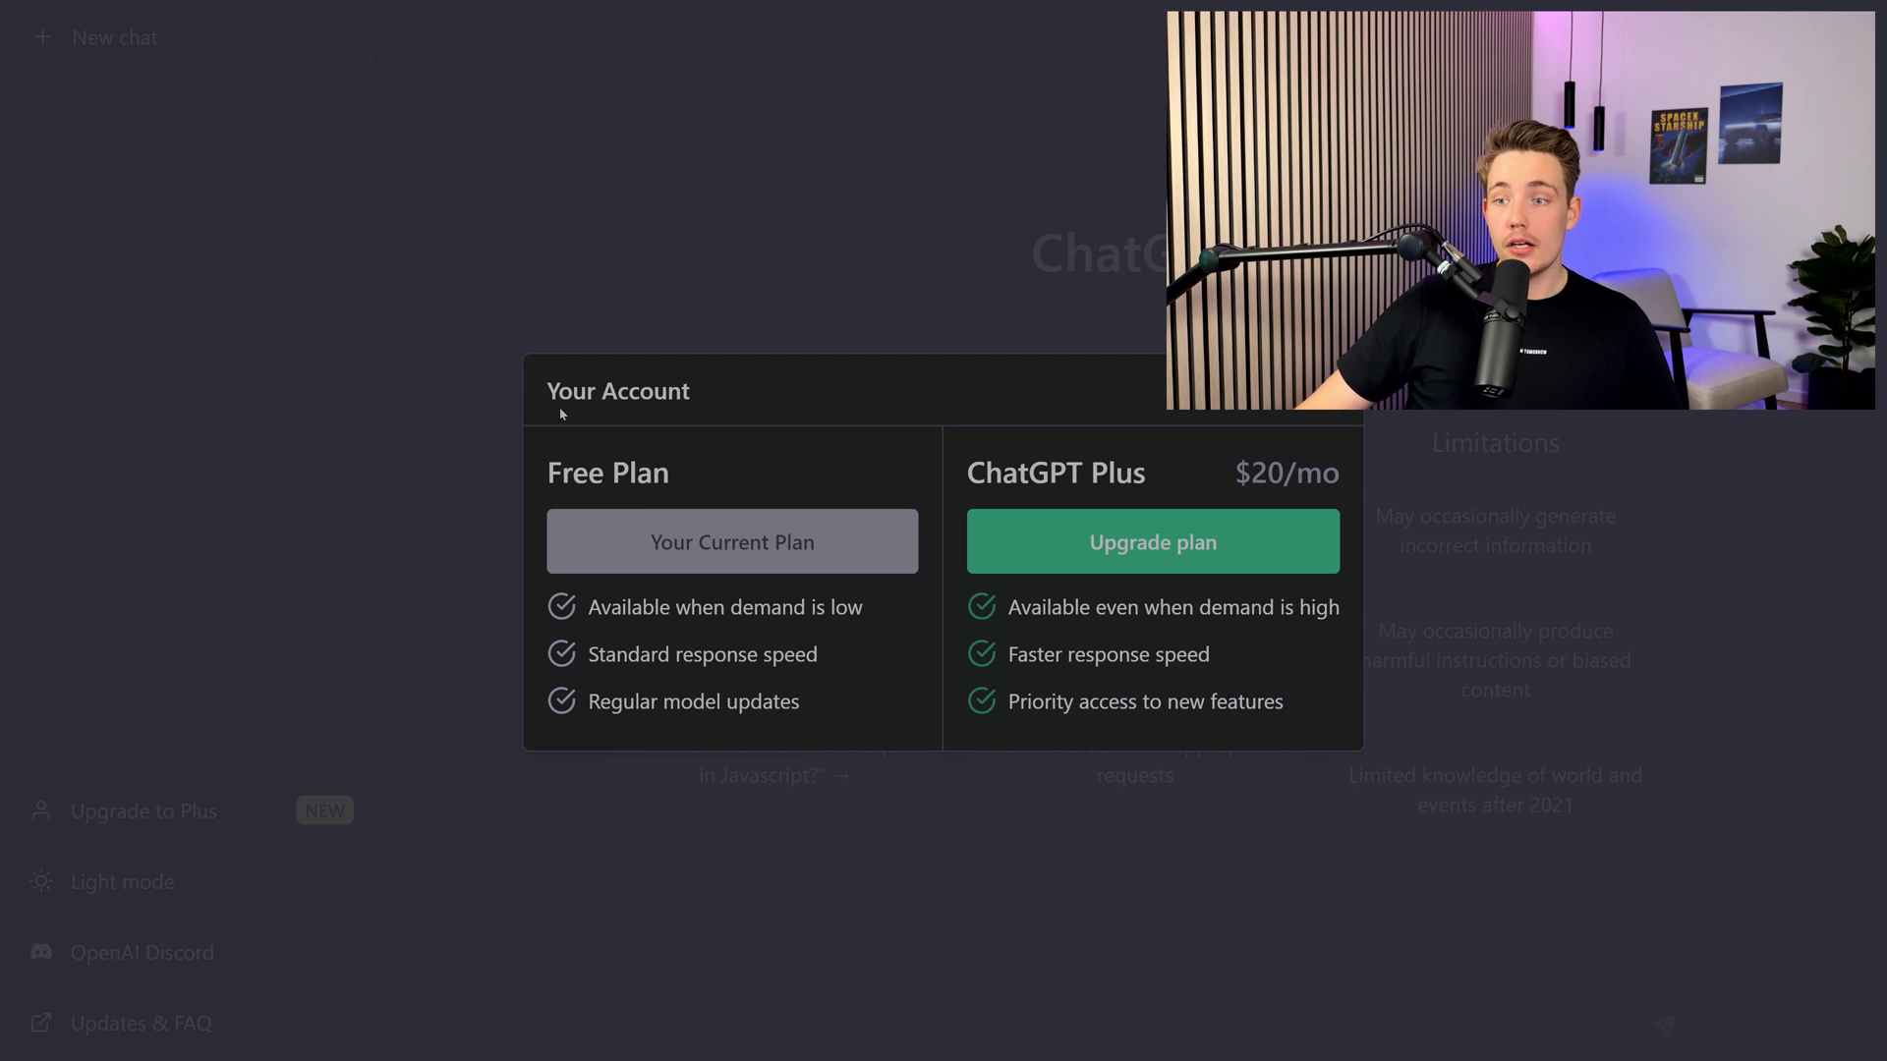
{"action": "left_click_drag", "start_coordinate": [549, 474], "coordinate": [662, 474]}
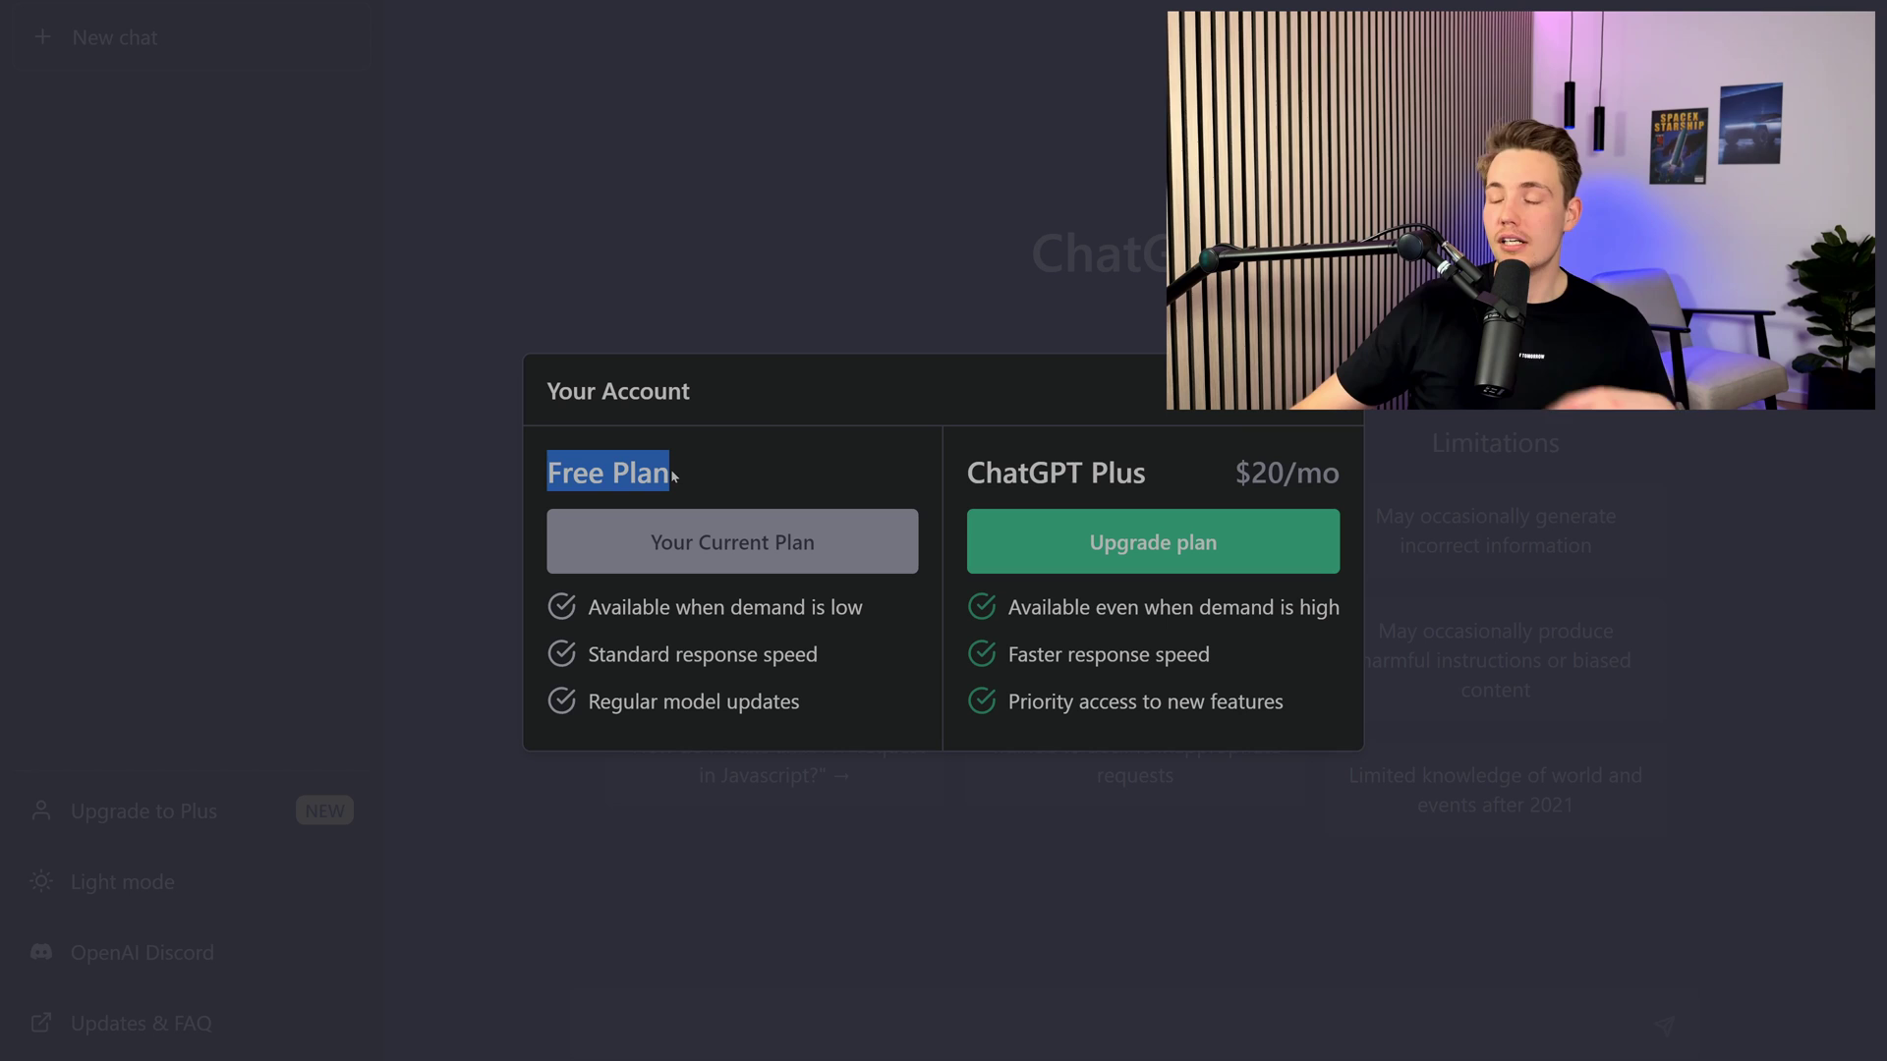
{"action": "left_click", "coordinate": [671, 471]}
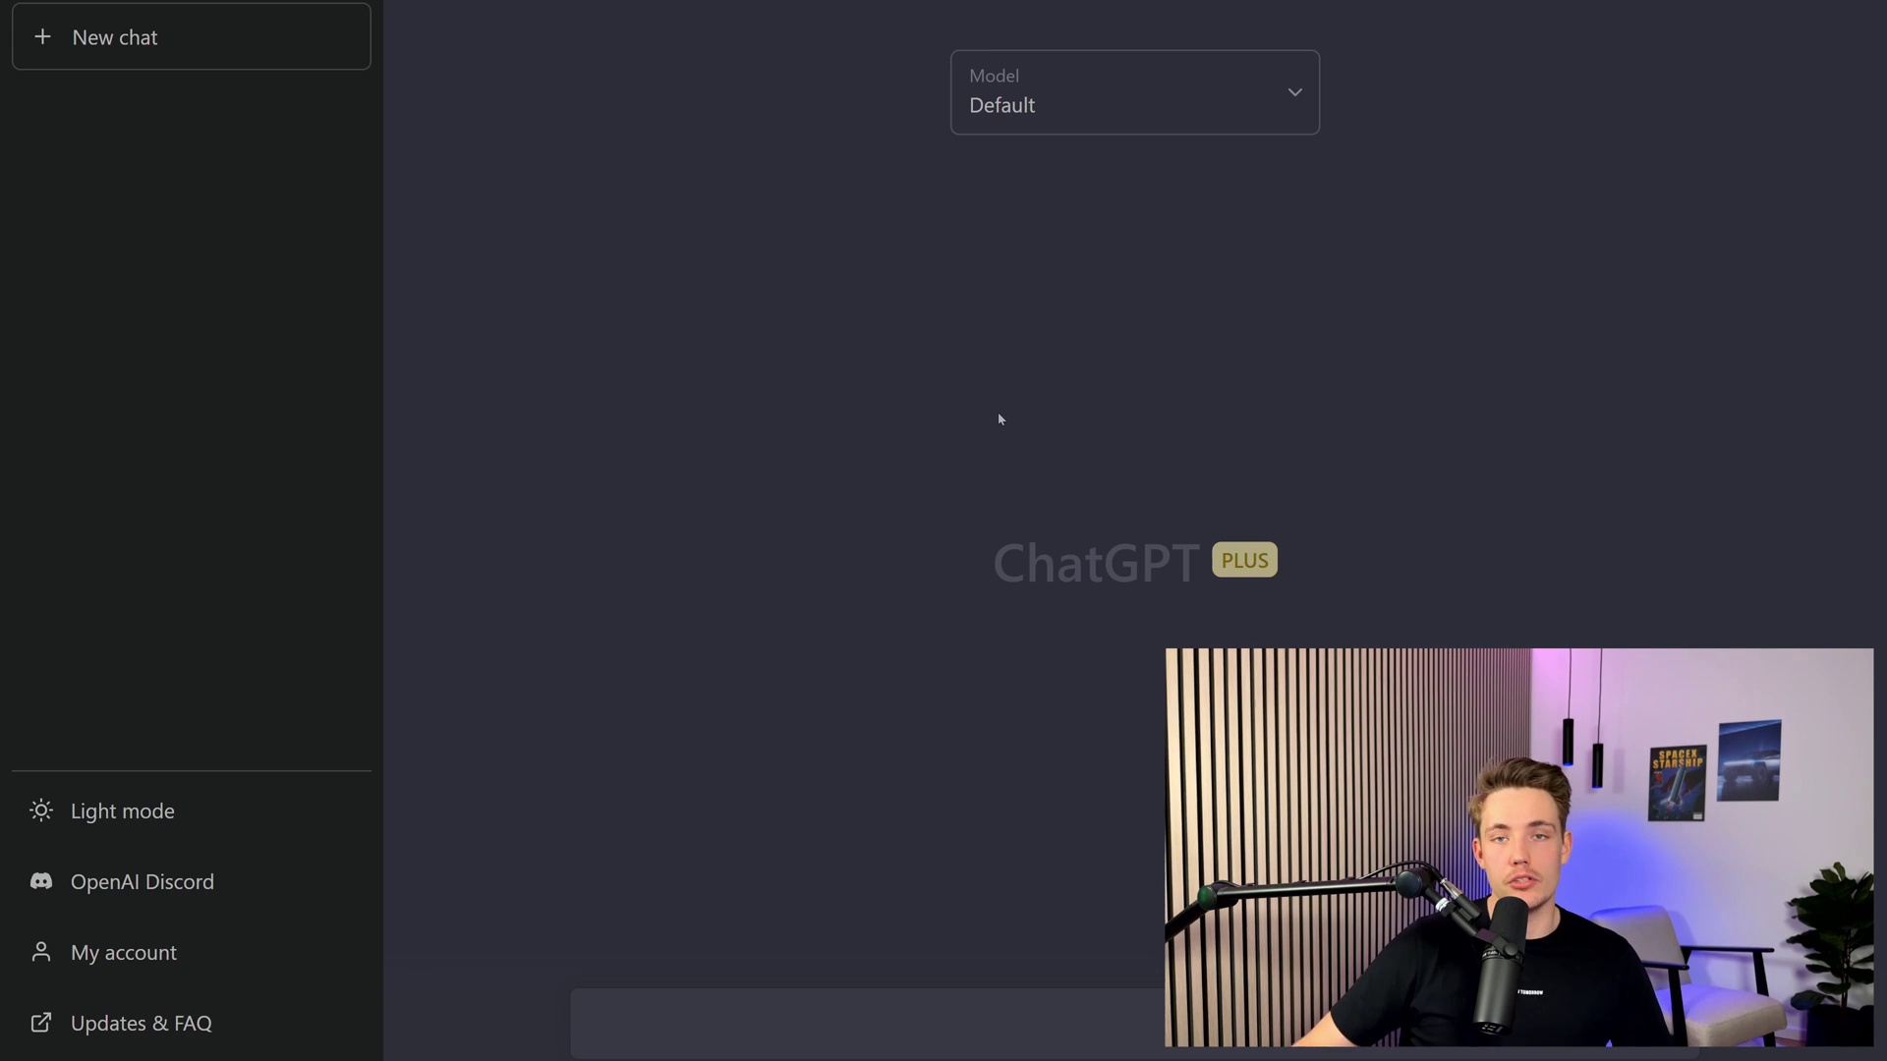
Step: Show the Default and Turbo options in the new chat's Model dropdown
{"action": "left_click", "coordinate": [840, 1029]}
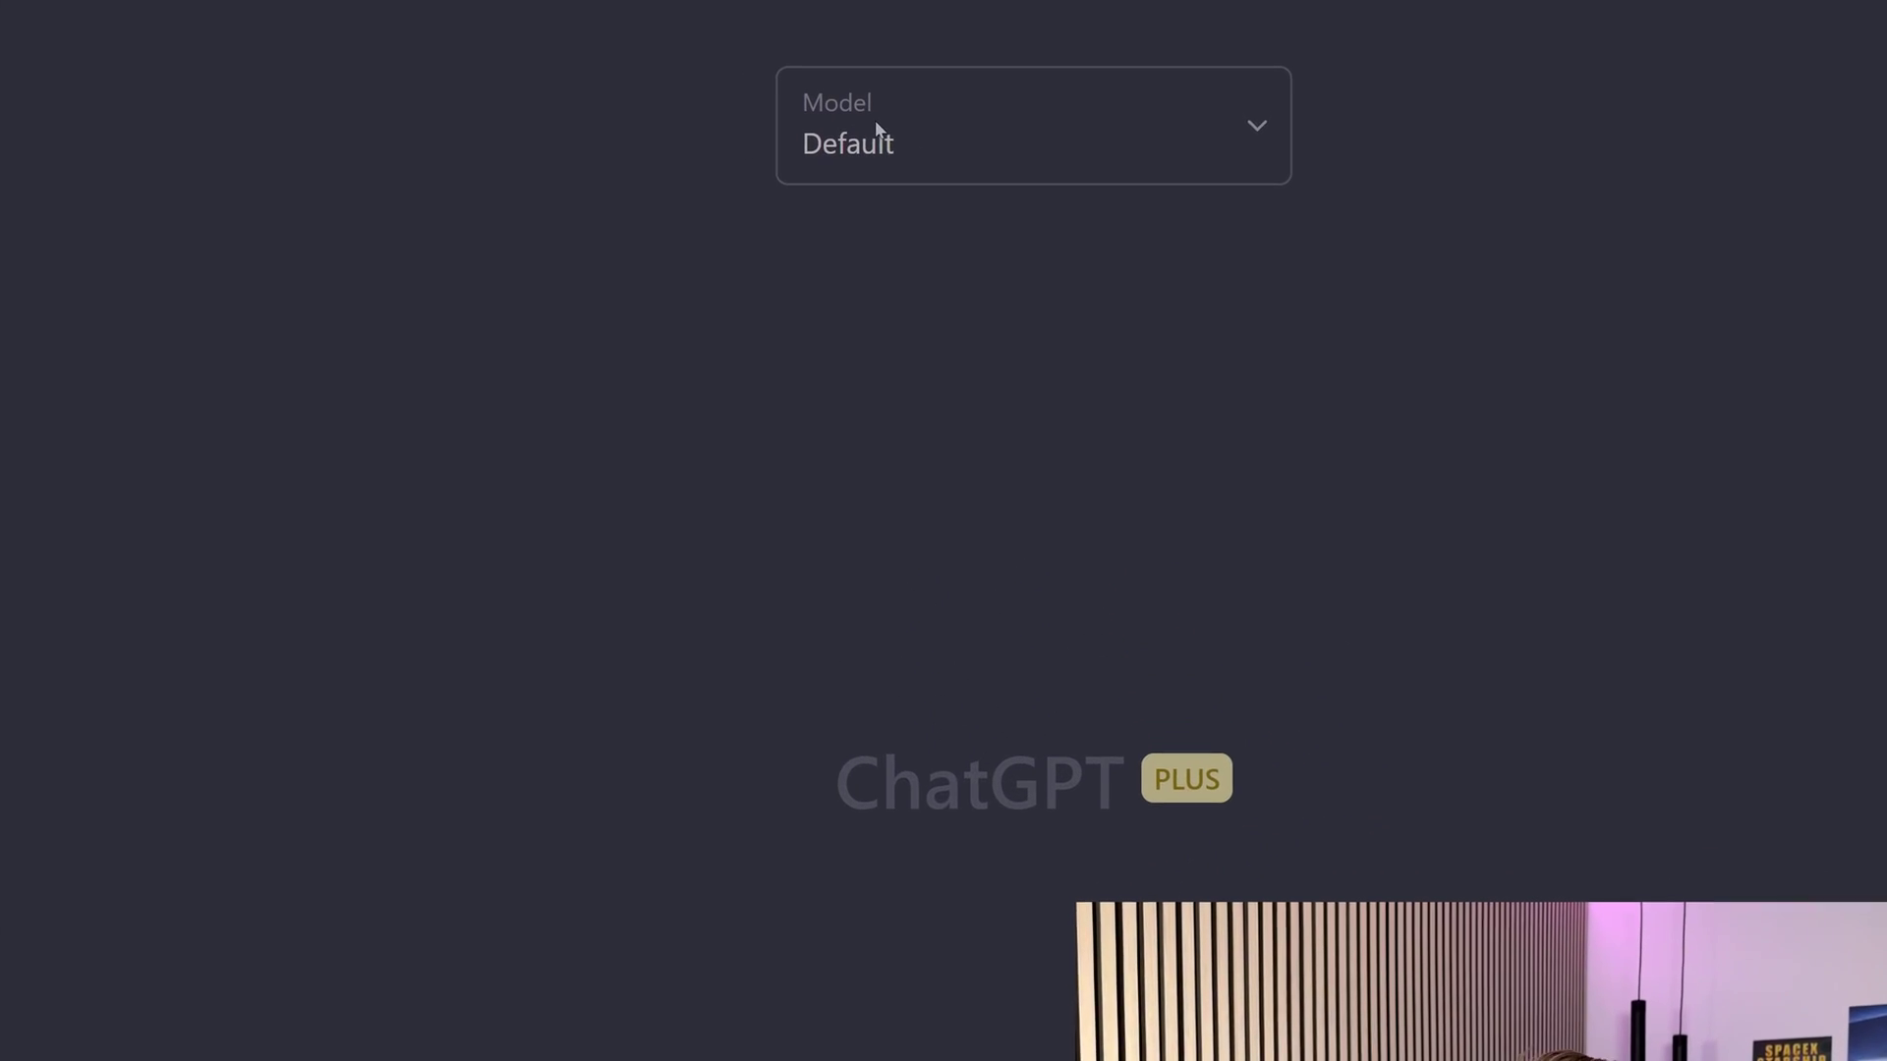
{"action": "left_click", "coordinate": [876, 130]}
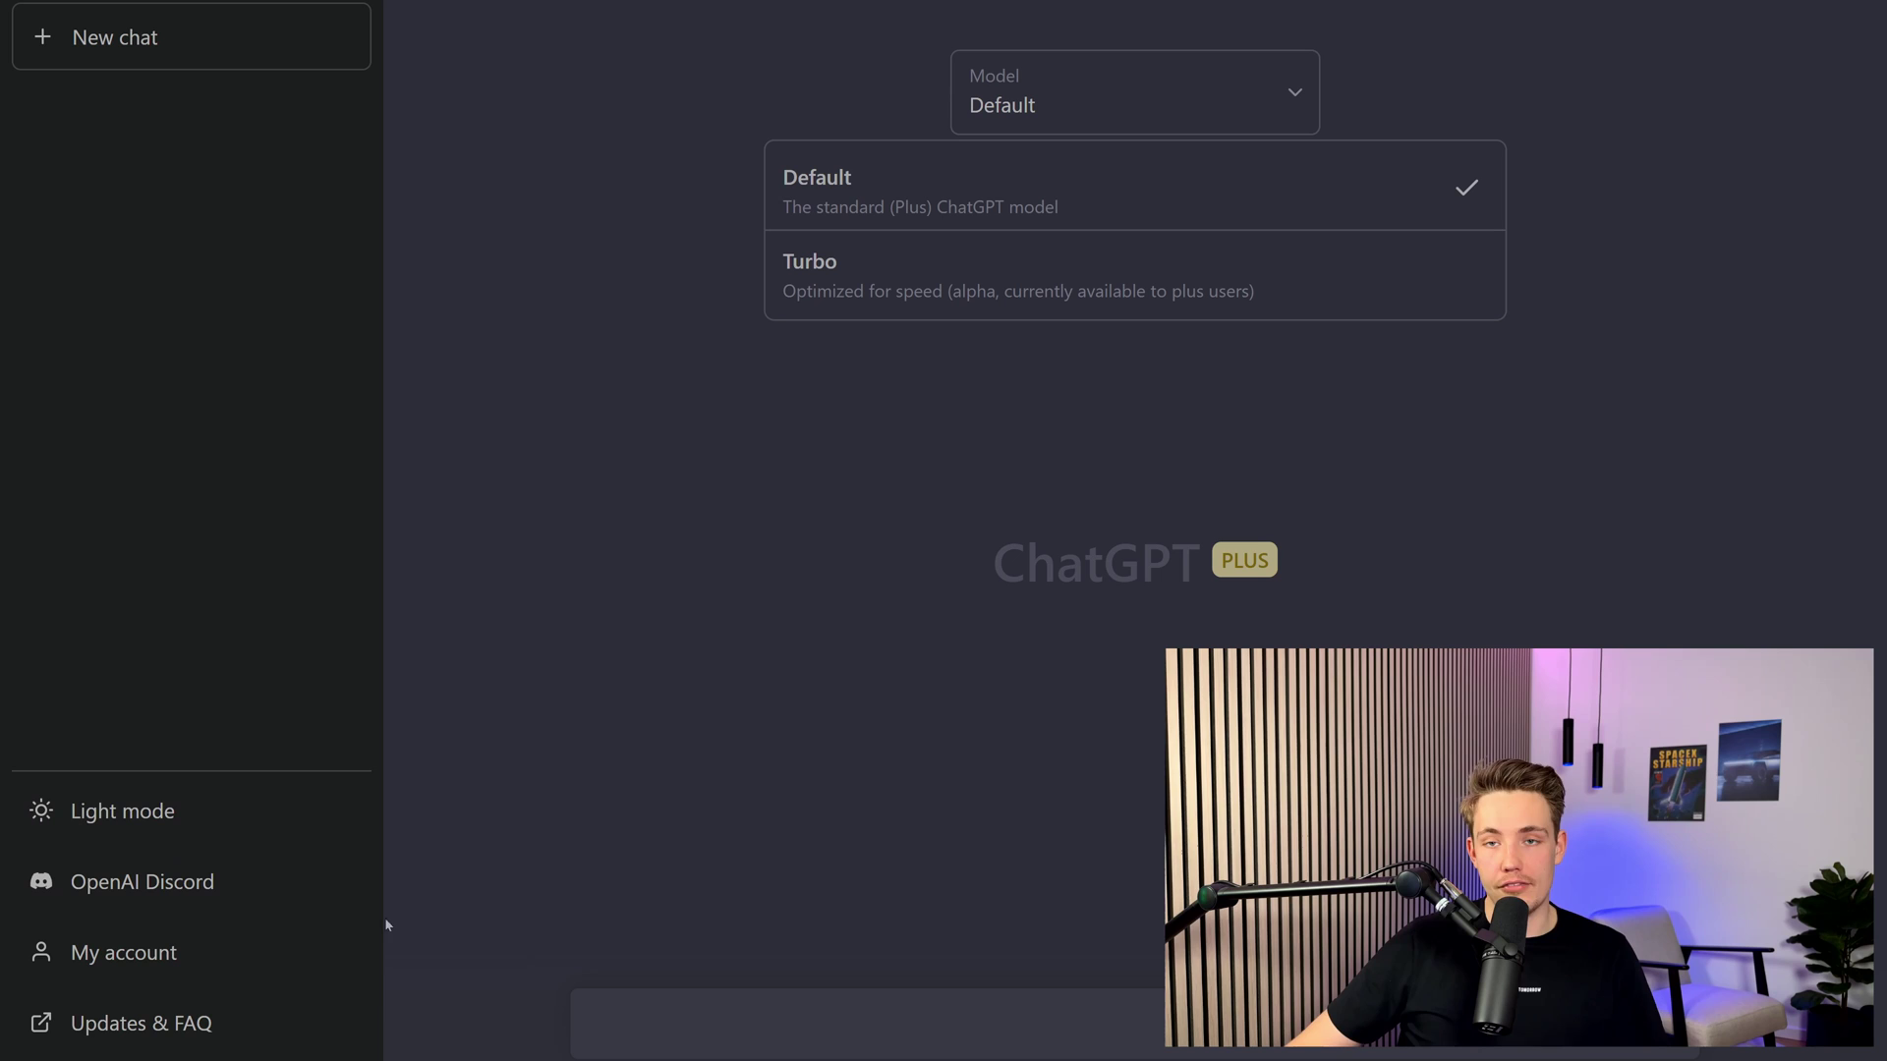
Step: With Model set to Default, ask 'explain deep learning to me as a 10 year old'
{"action": "left_click_drag", "start_coordinate": [1063, 566], "coordinate": [1284, 562]}
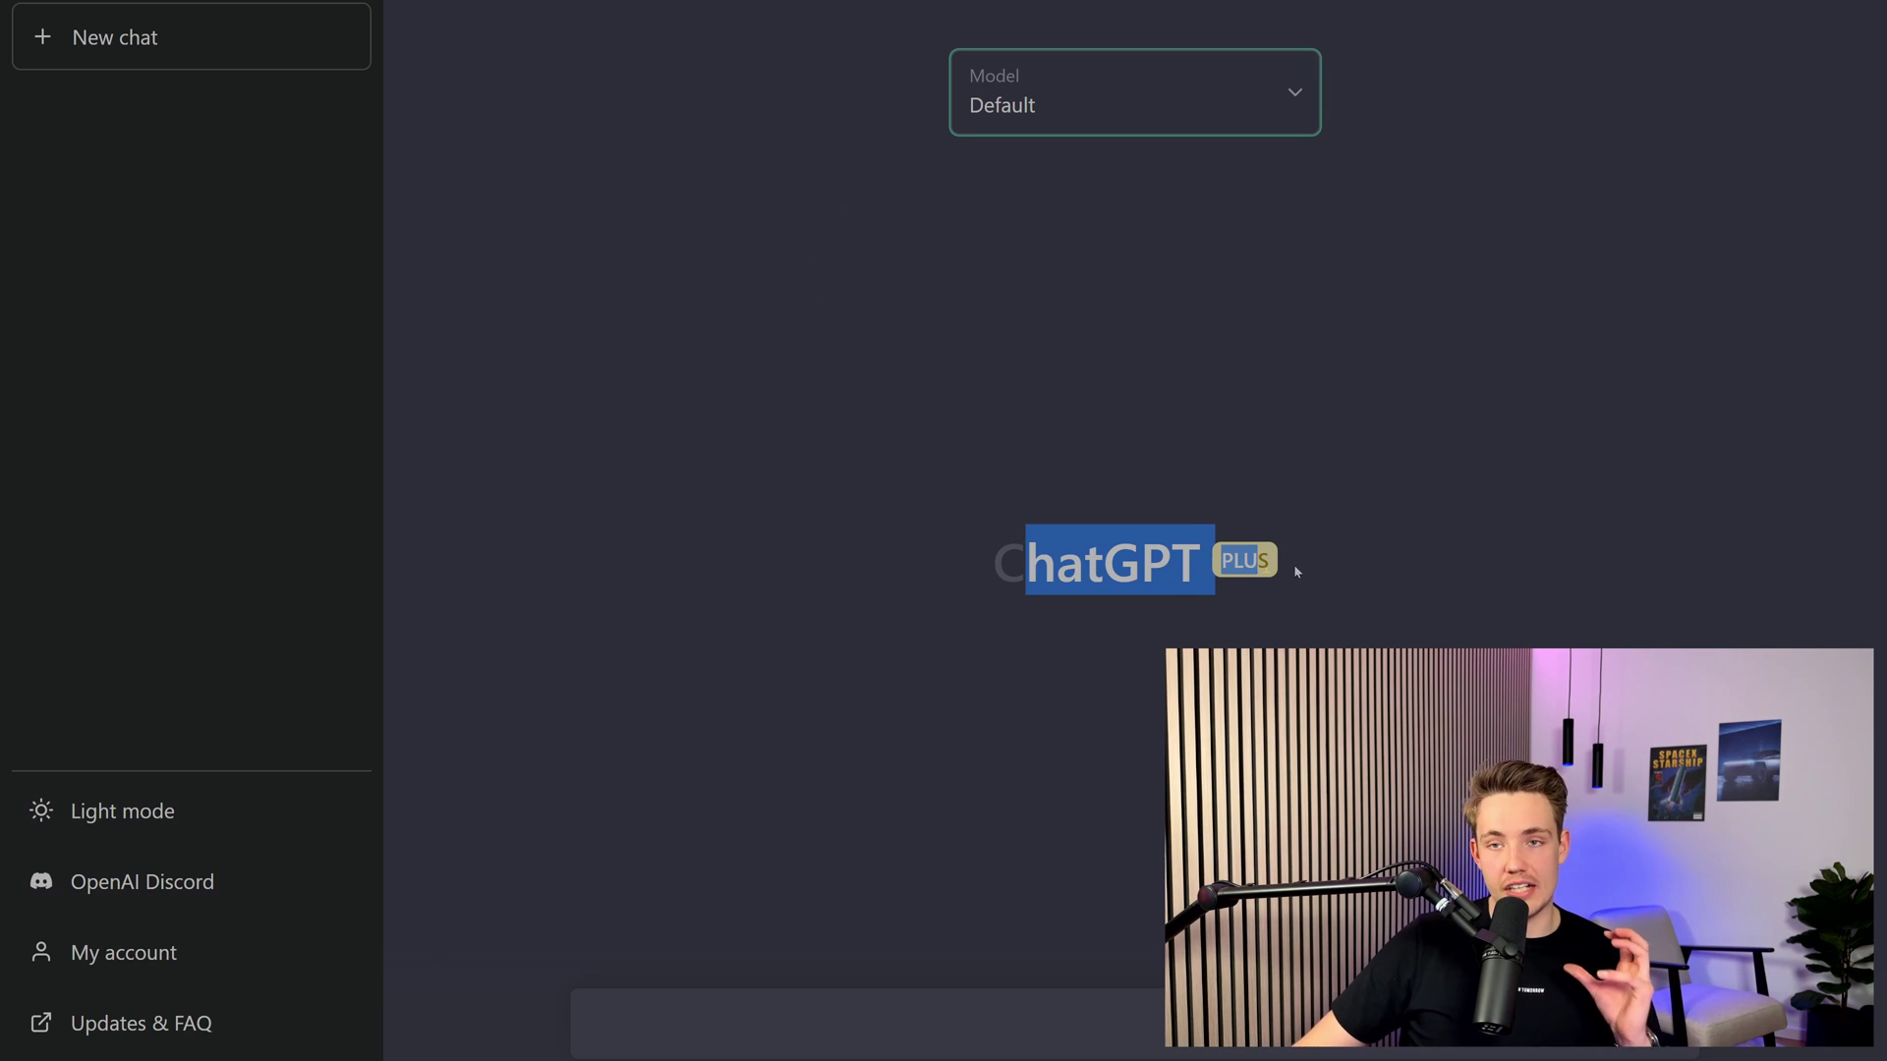
{"action": "left_click", "coordinate": [997, 198]}
{"action": "left_click", "coordinate": [1025, 108]}
{"action": "left_click", "coordinate": [916, 207]}
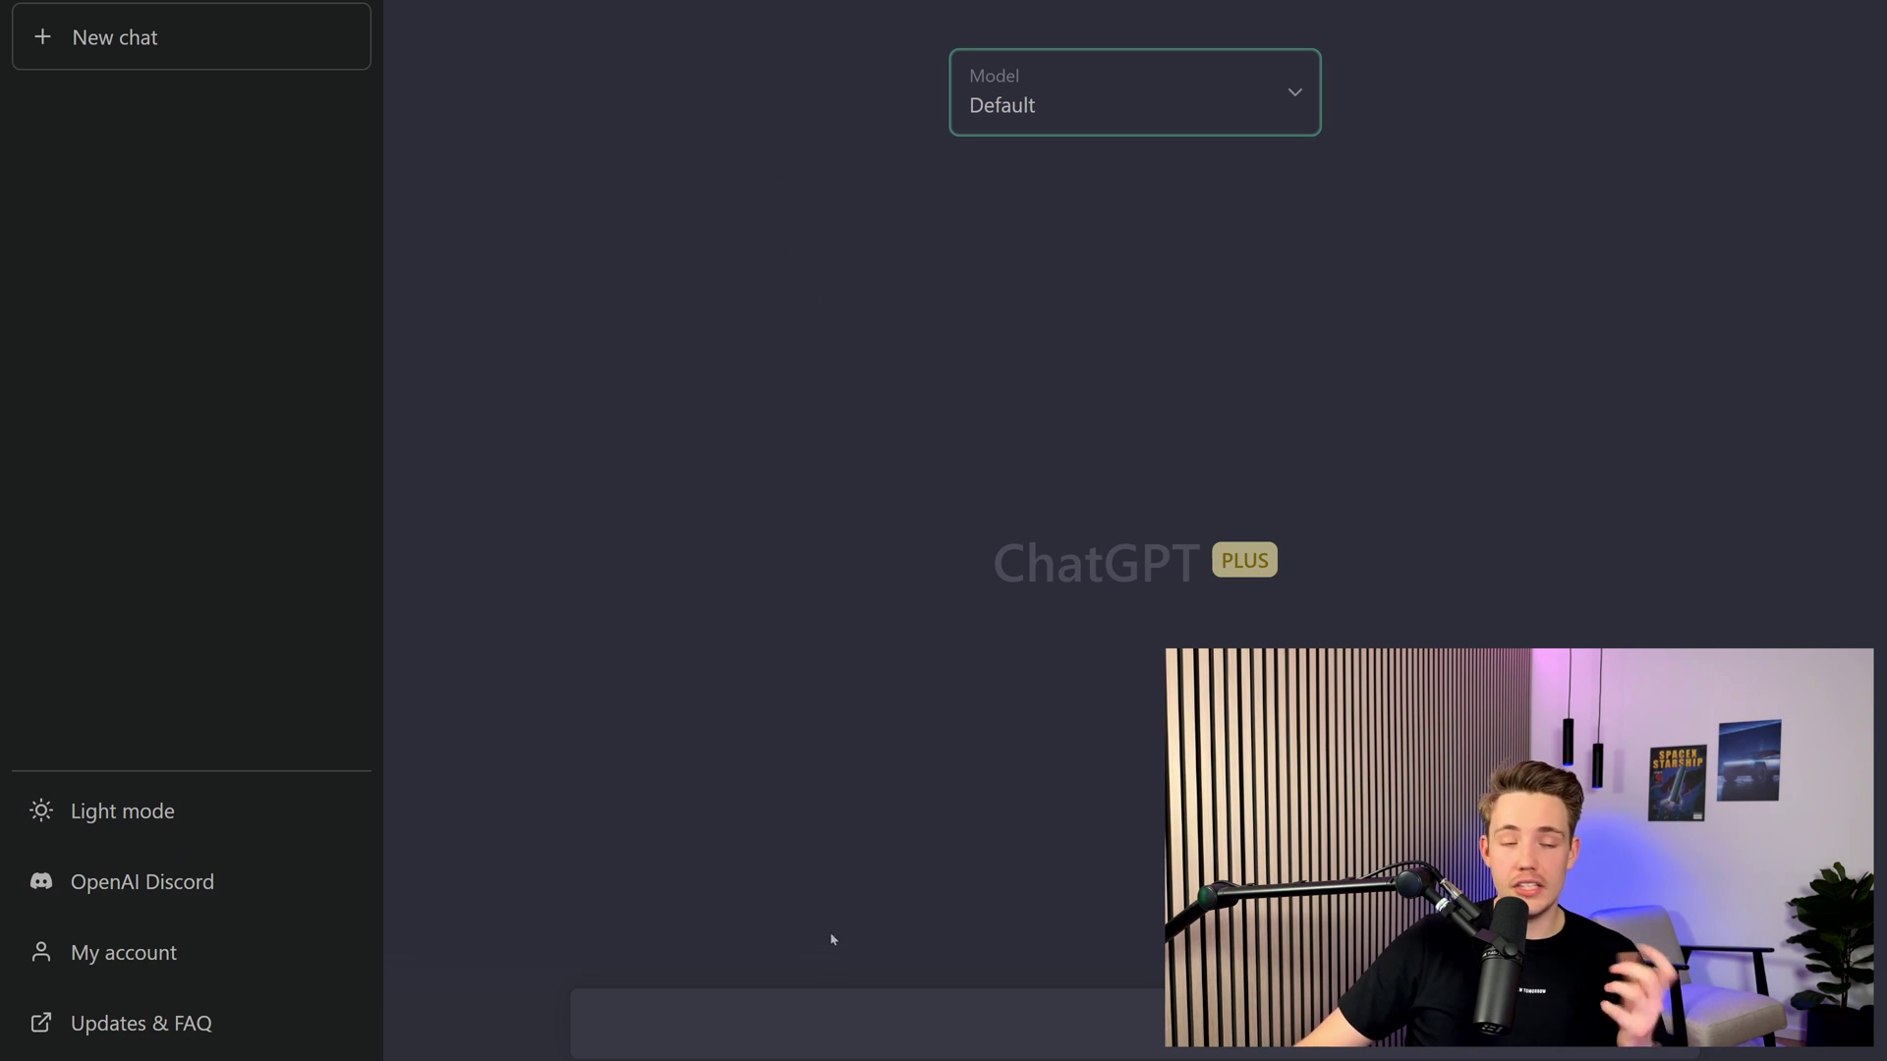
{"action": "left_click", "coordinate": [775, 1028]}
{"action": "type", "text": "explain deep learning to me as a 10 year"}
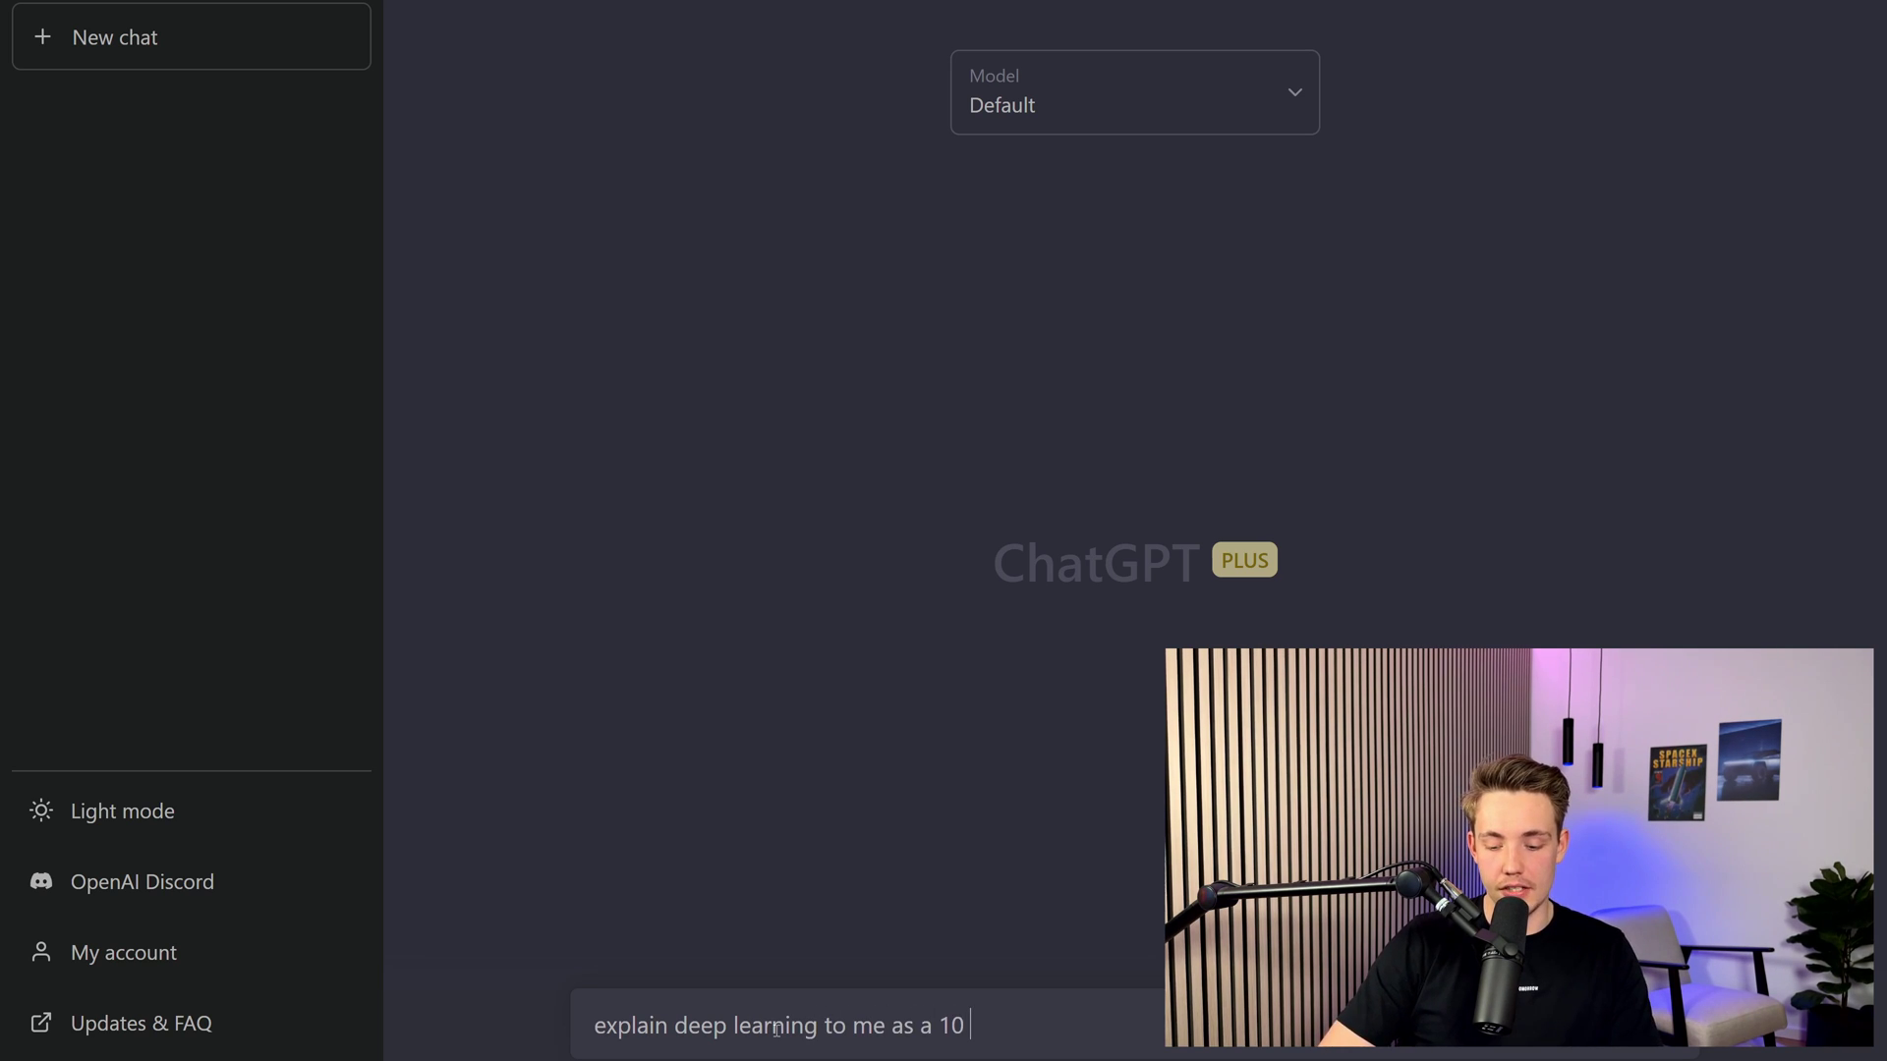
{"action": "type", "text": "old"}
{"action": "key", "text": "Return"}
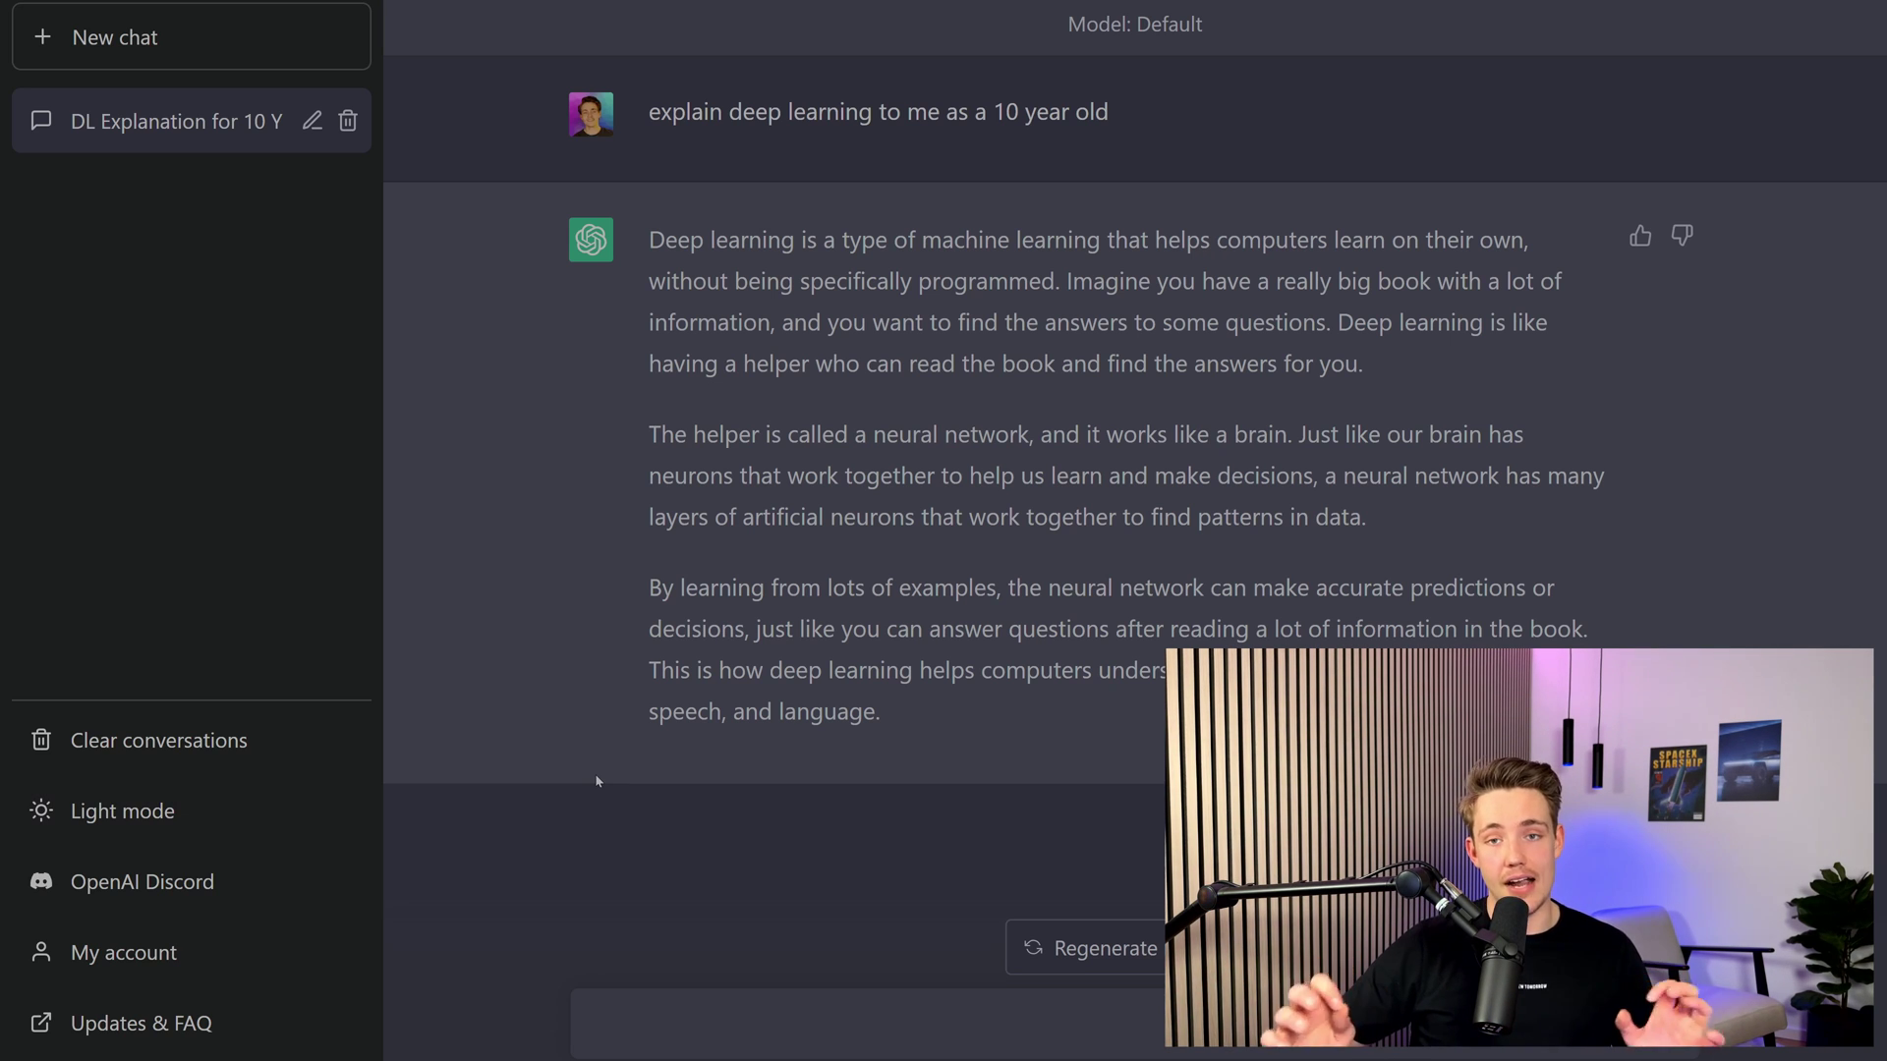
Step: Ask the Default chat 'make it more simple', then 'even more simple'
{"action": "left_click", "coordinate": [961, 1017]}
{"action": "type", "text": "make it"}
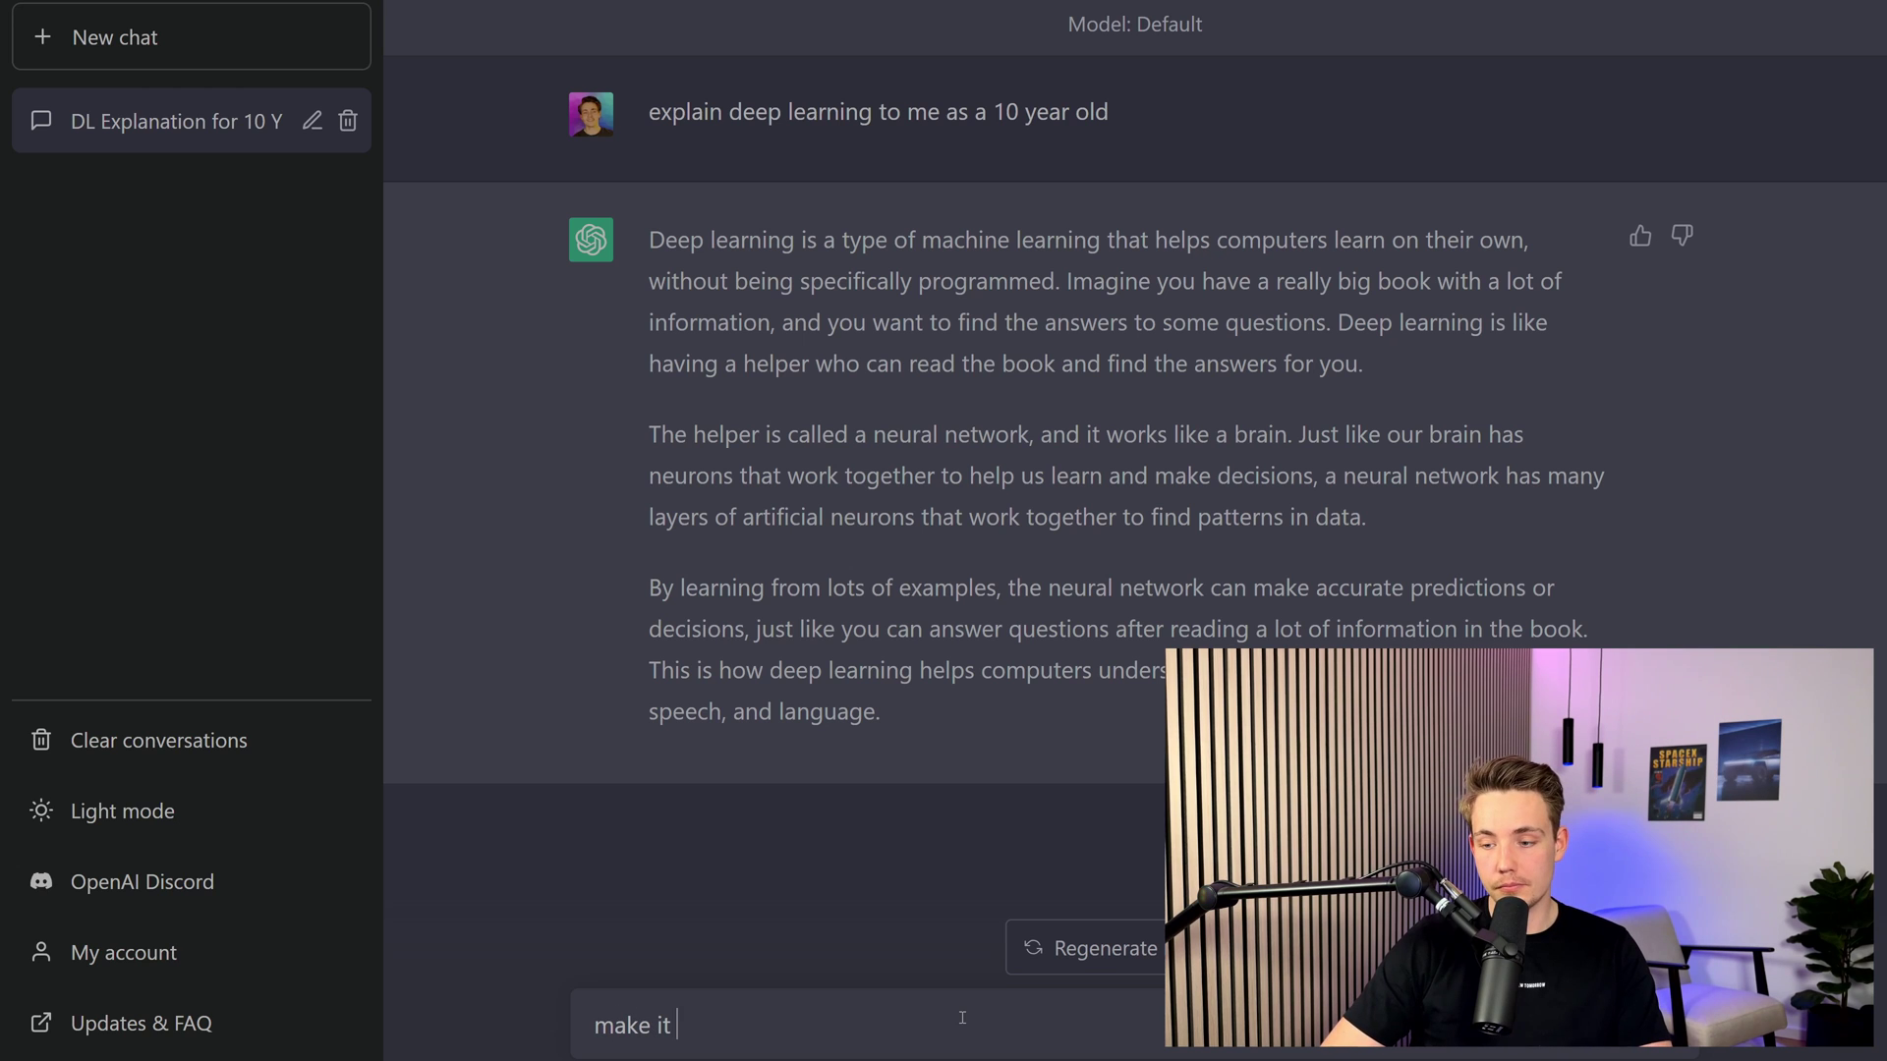
{"action": "type", "text": "more simple"}
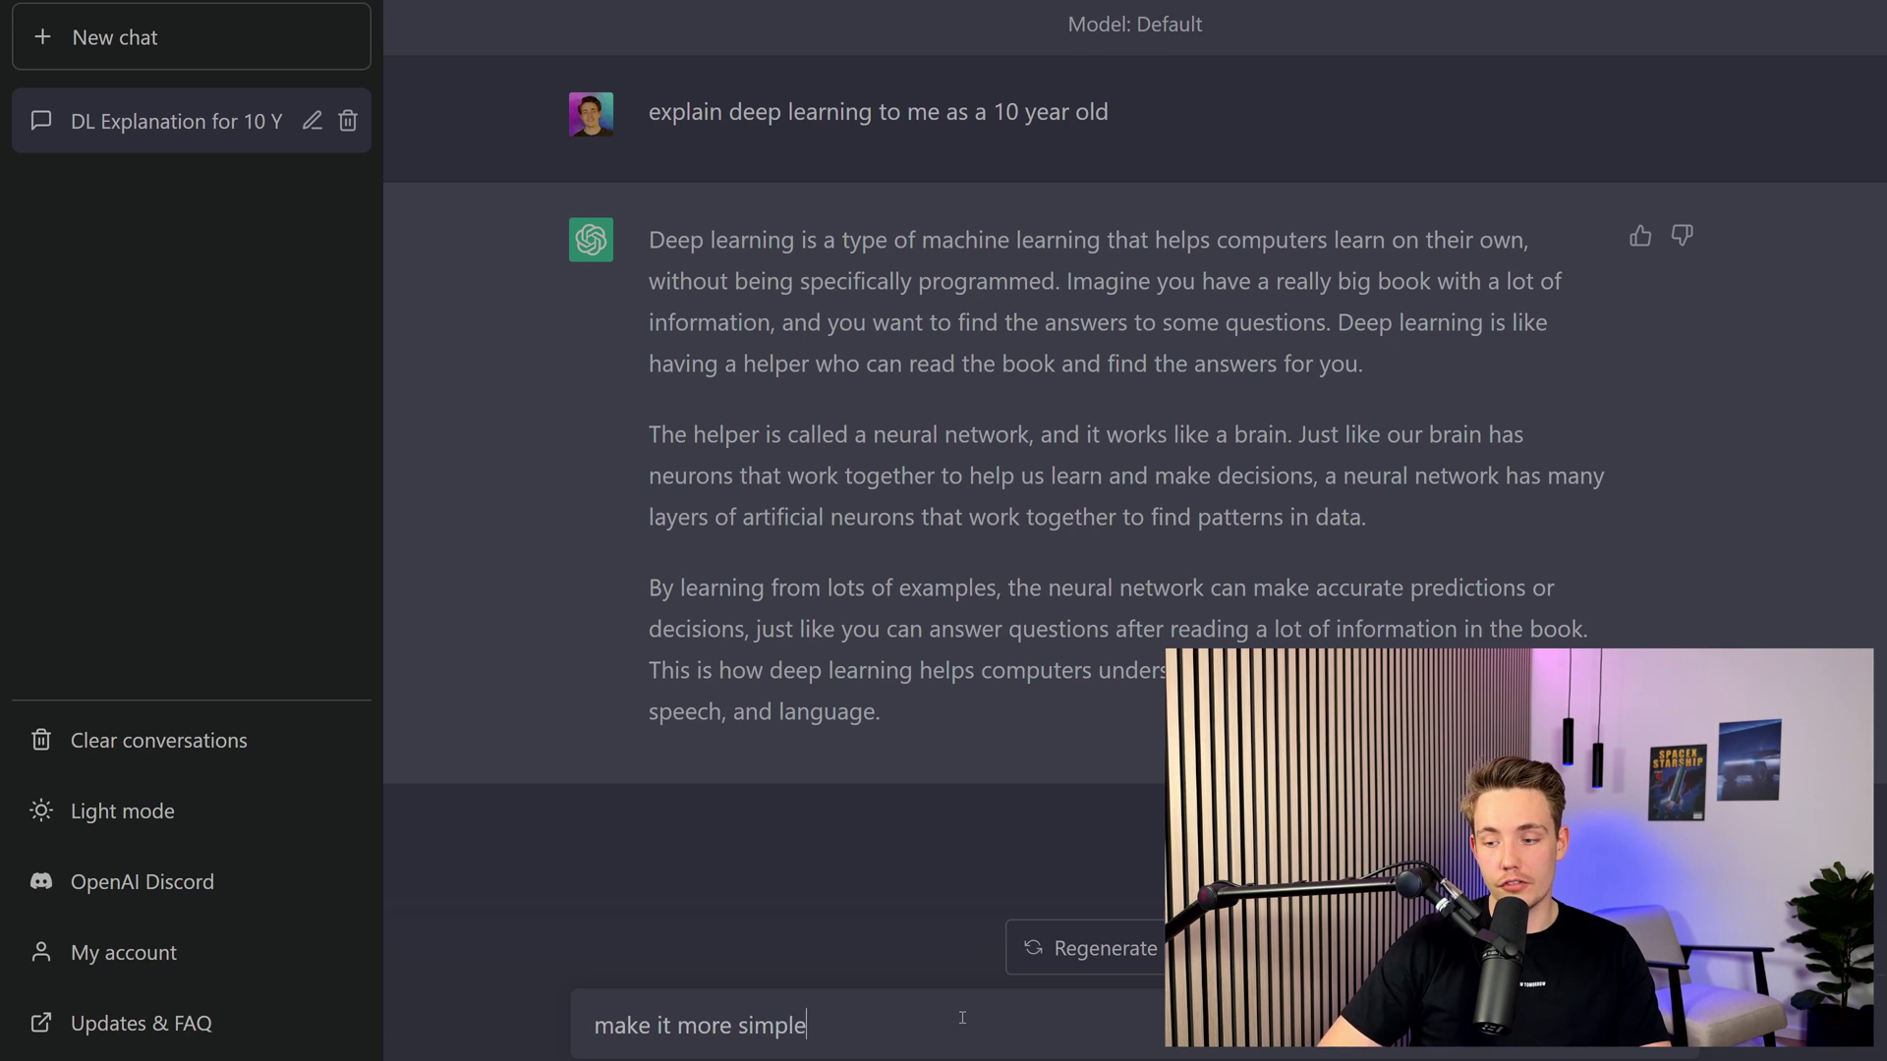
{"action": "key", "text": "Return"}
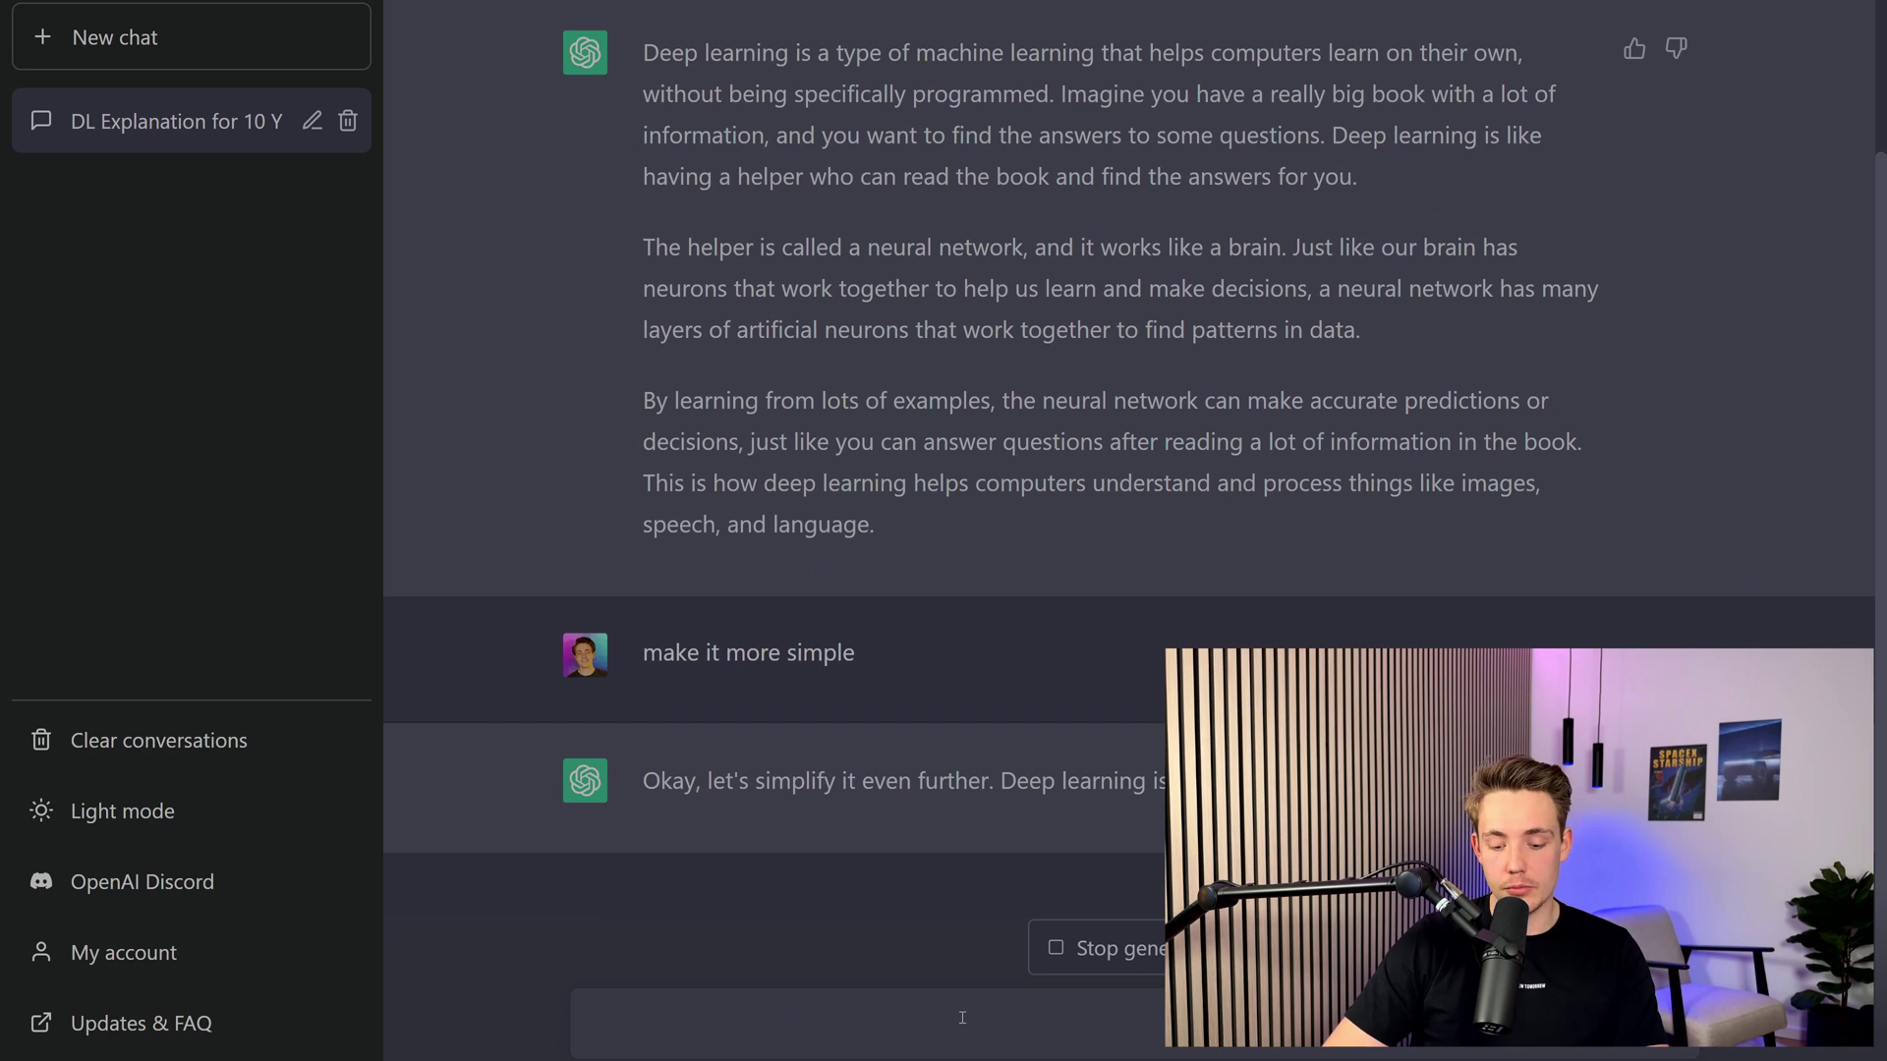
{"action": "type", "text": "even more simple"}
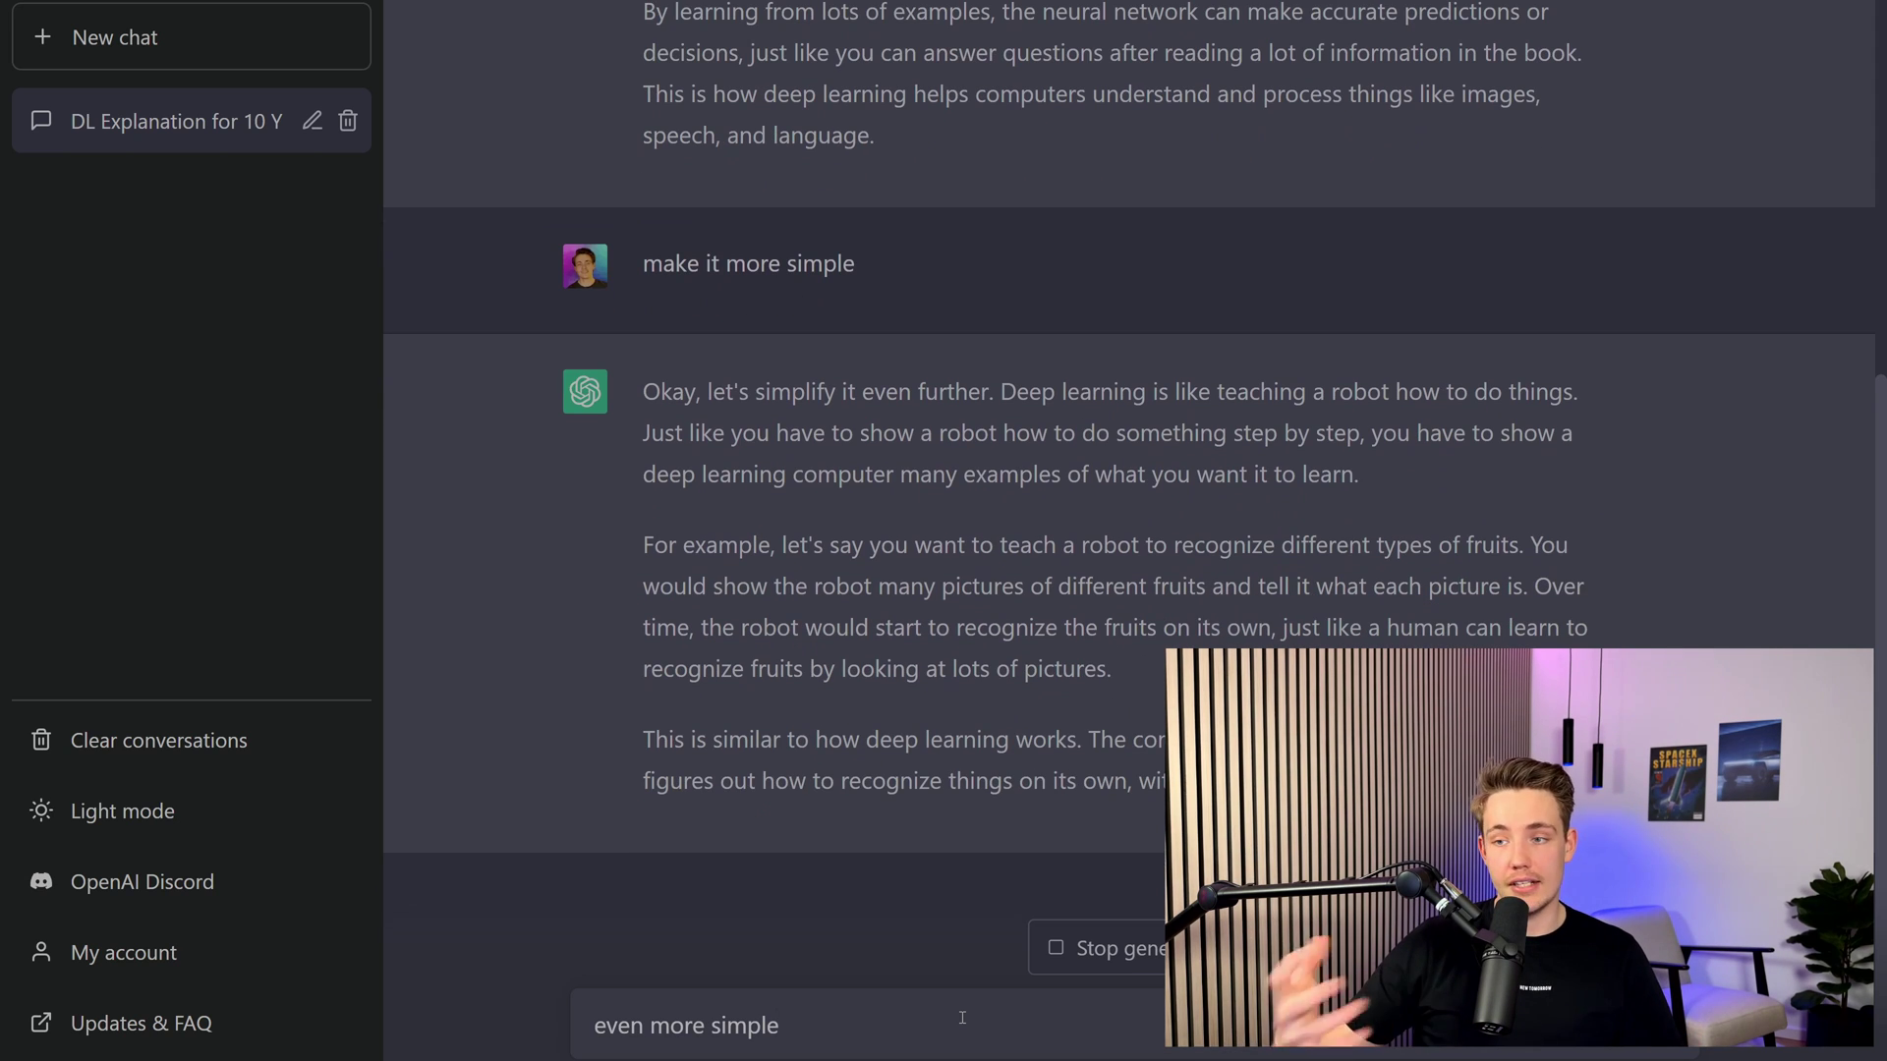
{"action": "key", "text": "Return"}
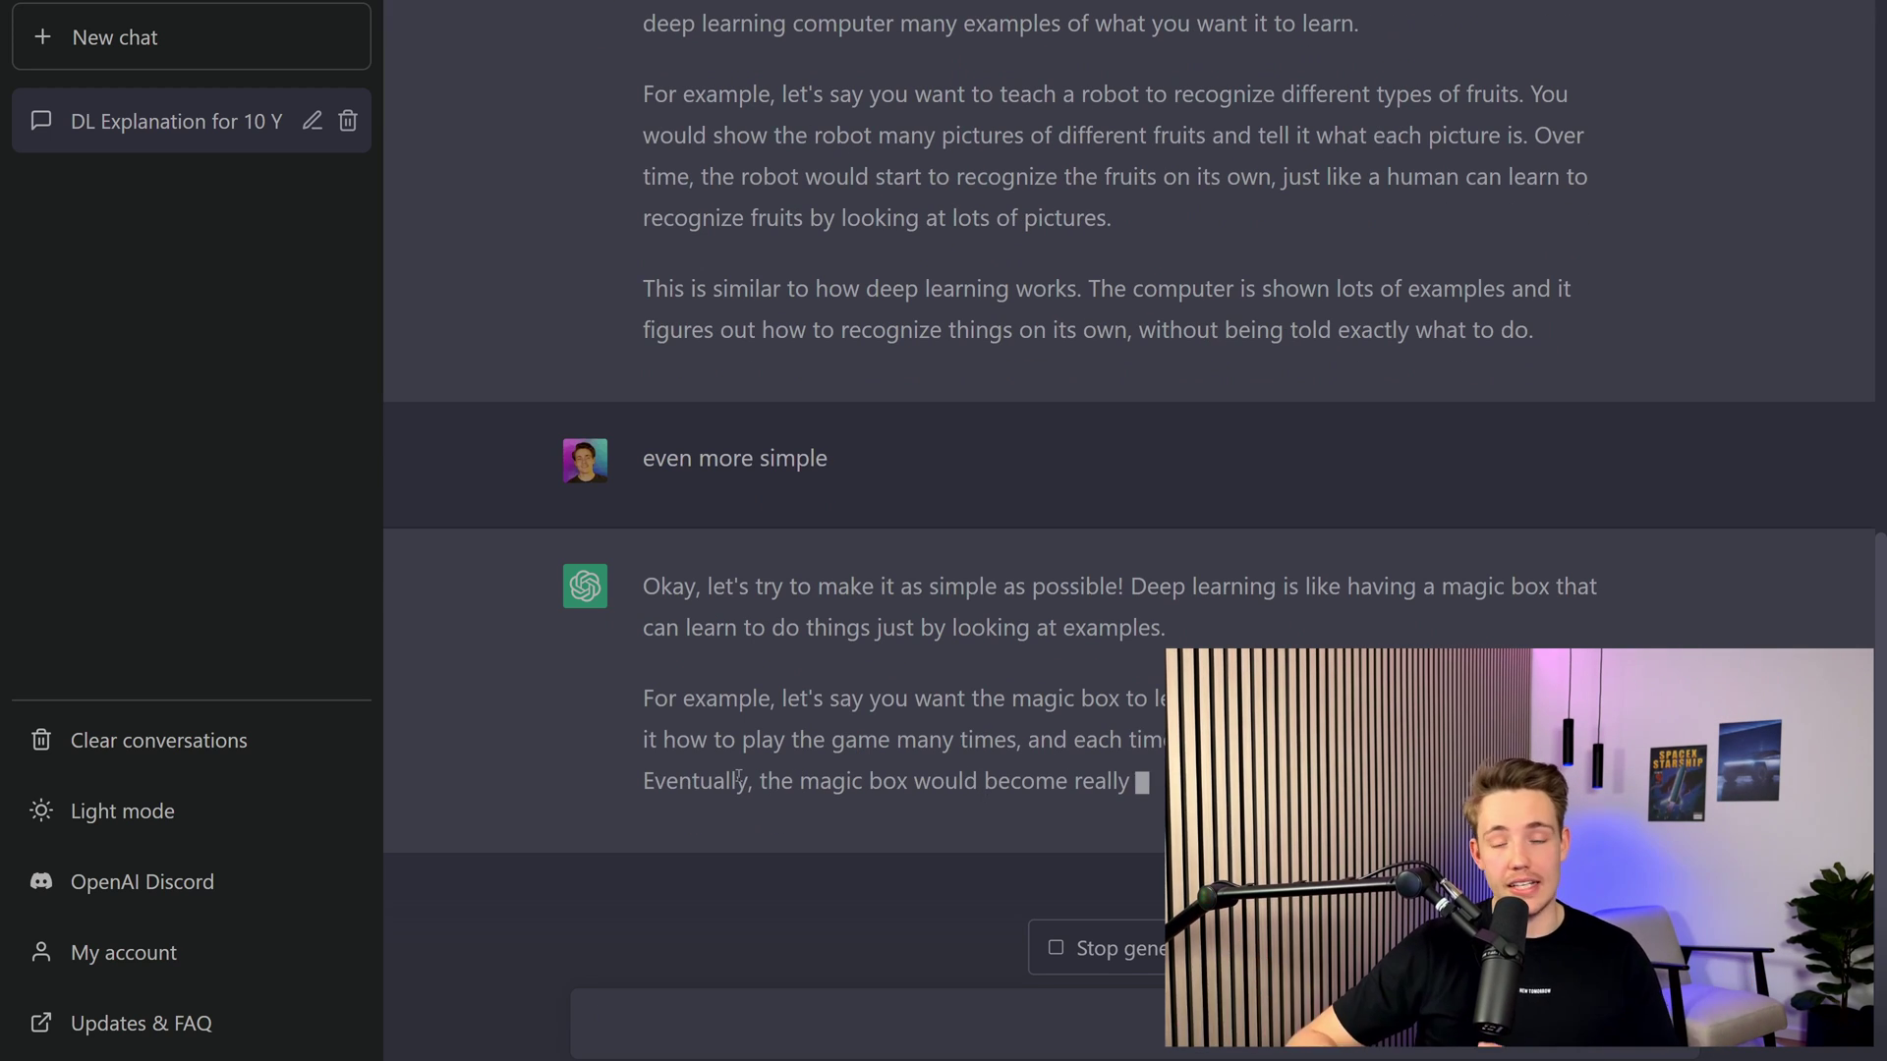
{"action": "scroll", "coordinate": [1023, 619], "scroll_direction": "up", "scroll_amount": 3}
{"action": "scroll", "coordinate": [975, 647], "scroll_direction": "up", "scroll_amount": 5}
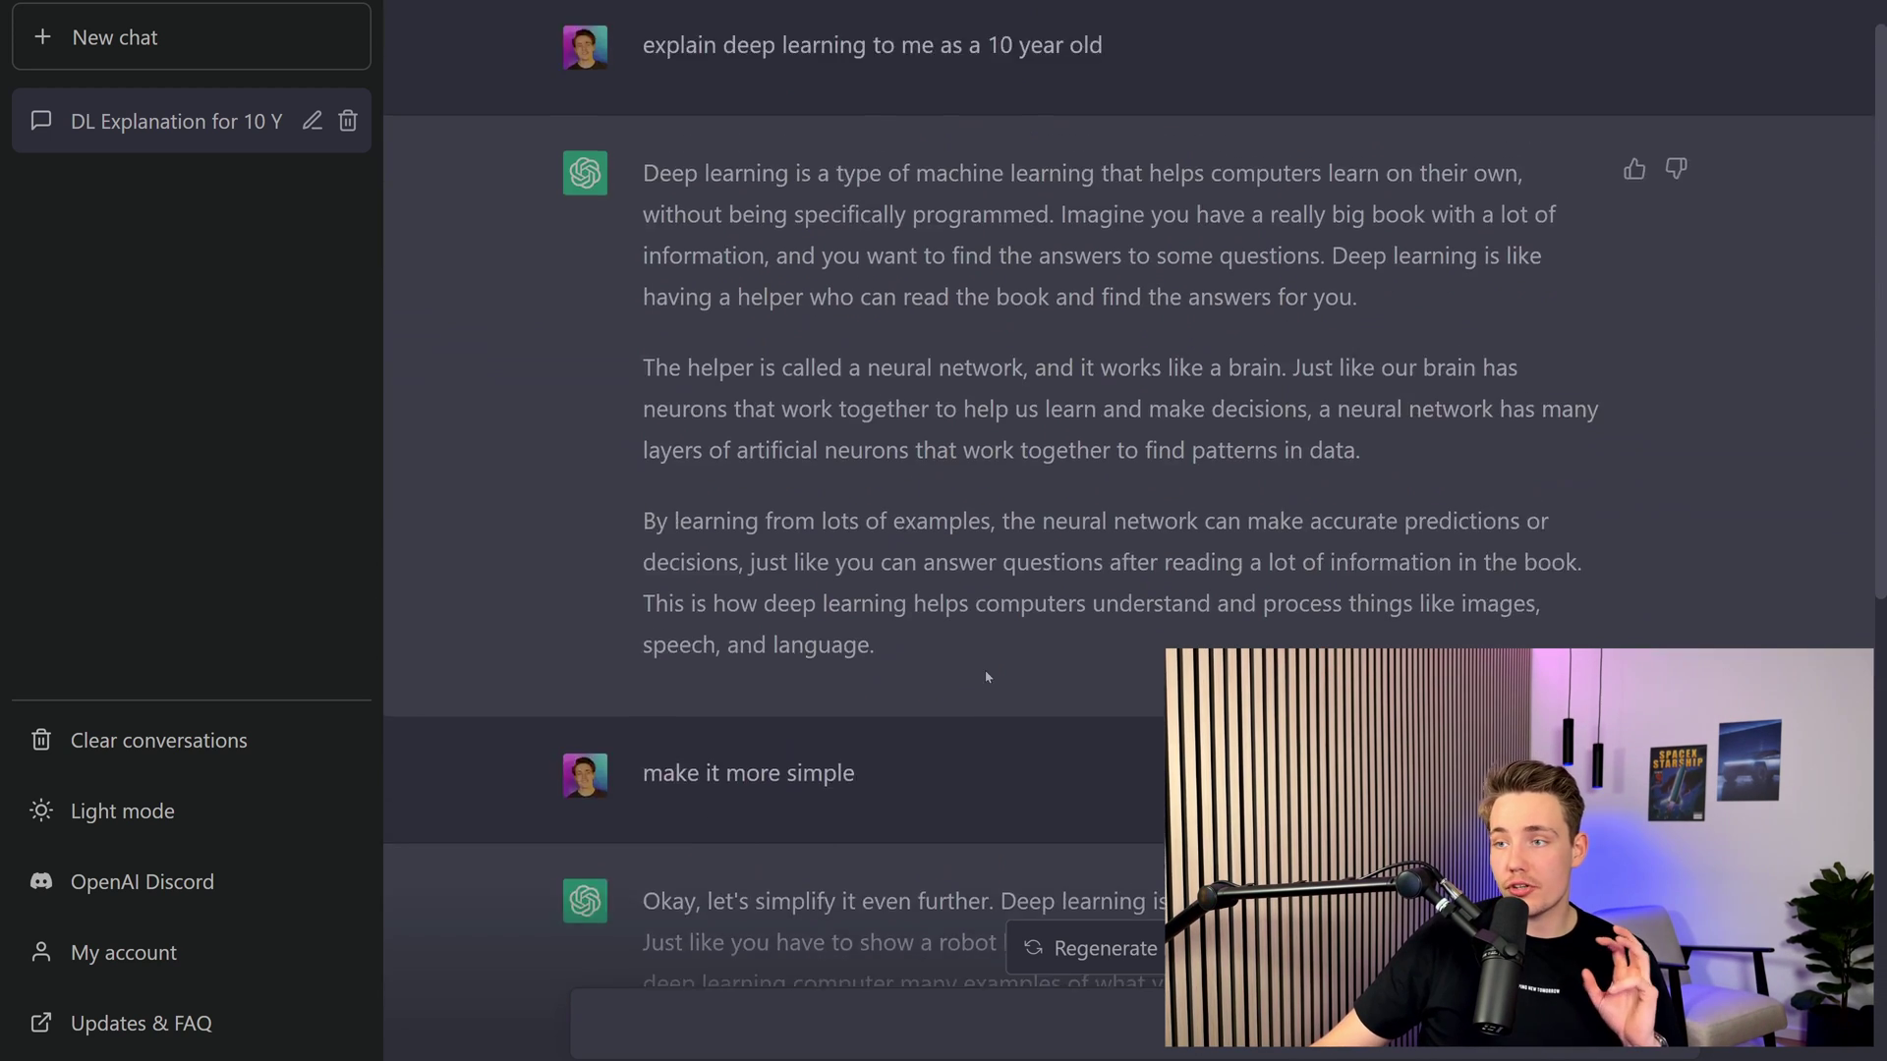
{"action": "scroll", "coordinate": [865, 310], "scroll_direction": "up", "scroll_amount": 1}
Step: In a new Turbo chat, ask 'explain deep learning to me as a 10 year old'
{"action": "left_click", "coordinate": [115, 42]}
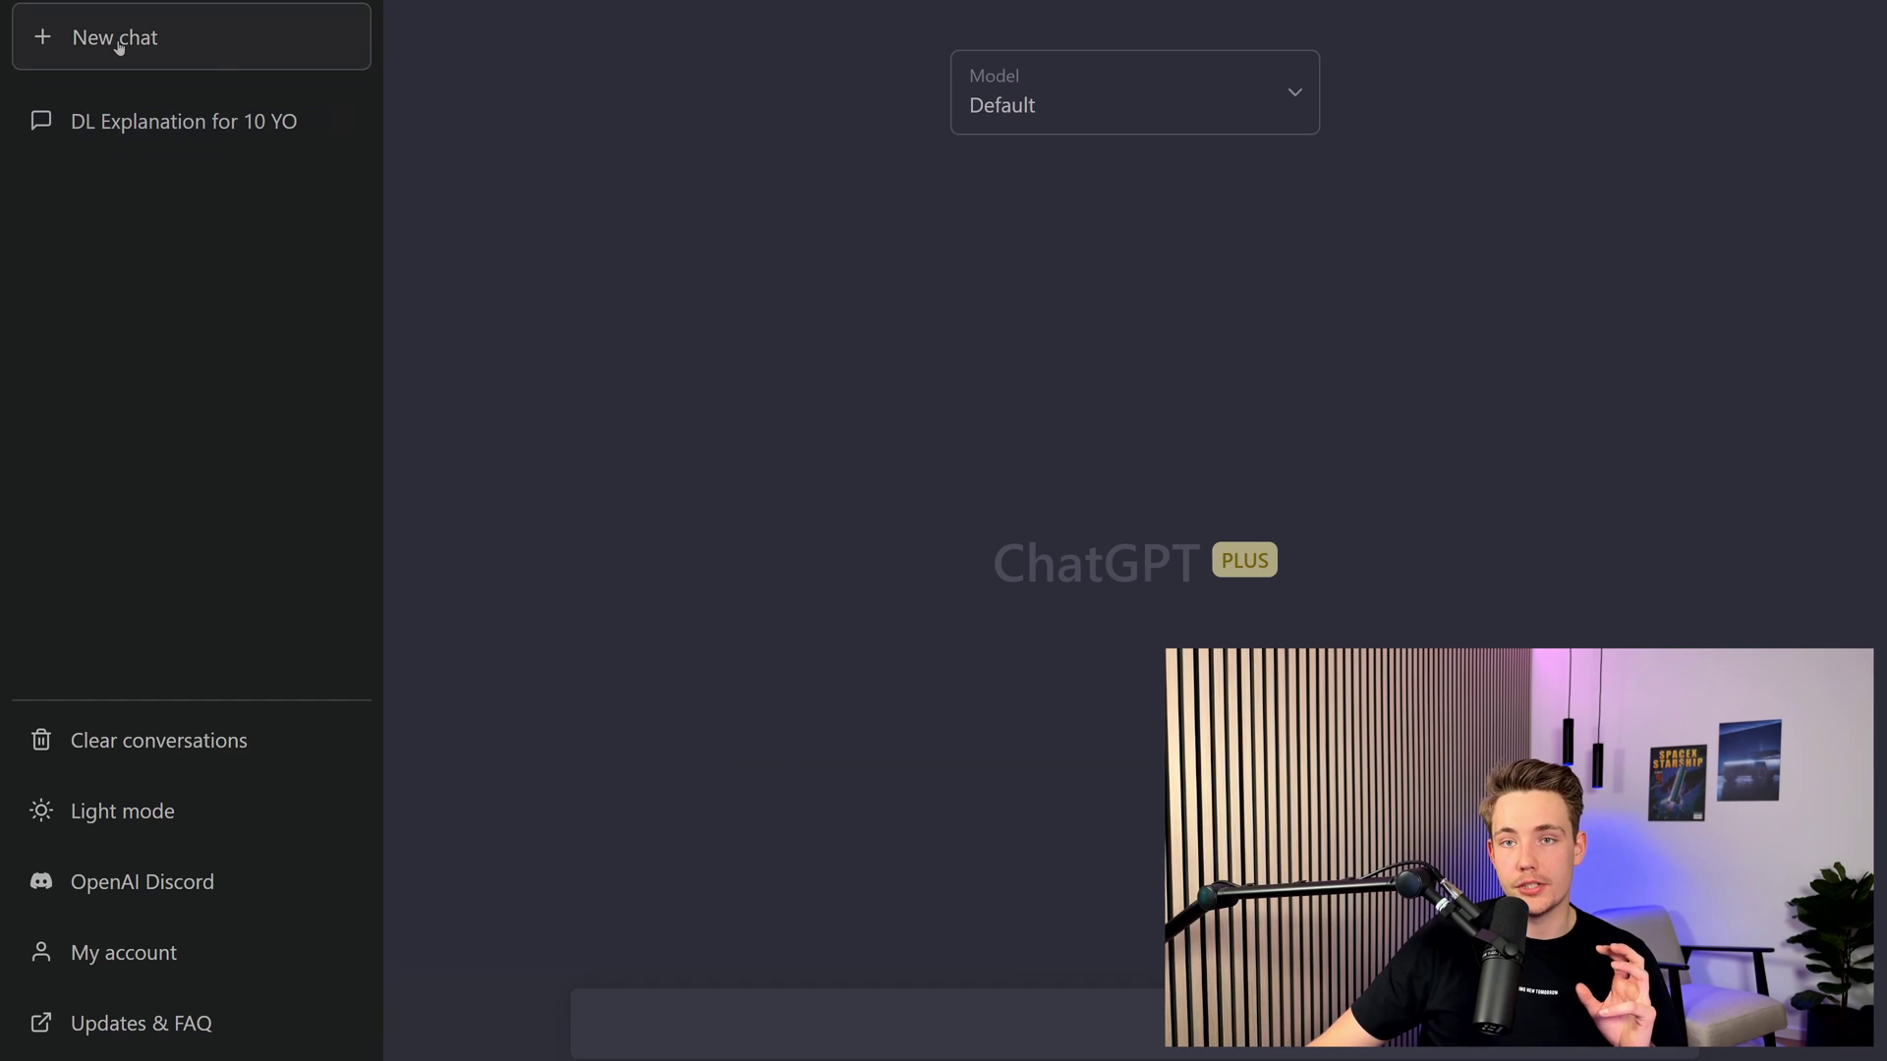
{"action": "left_click", "coordinate": [1194, 115]}
{"action": "left_click", "coordinate": [1011, 270]}
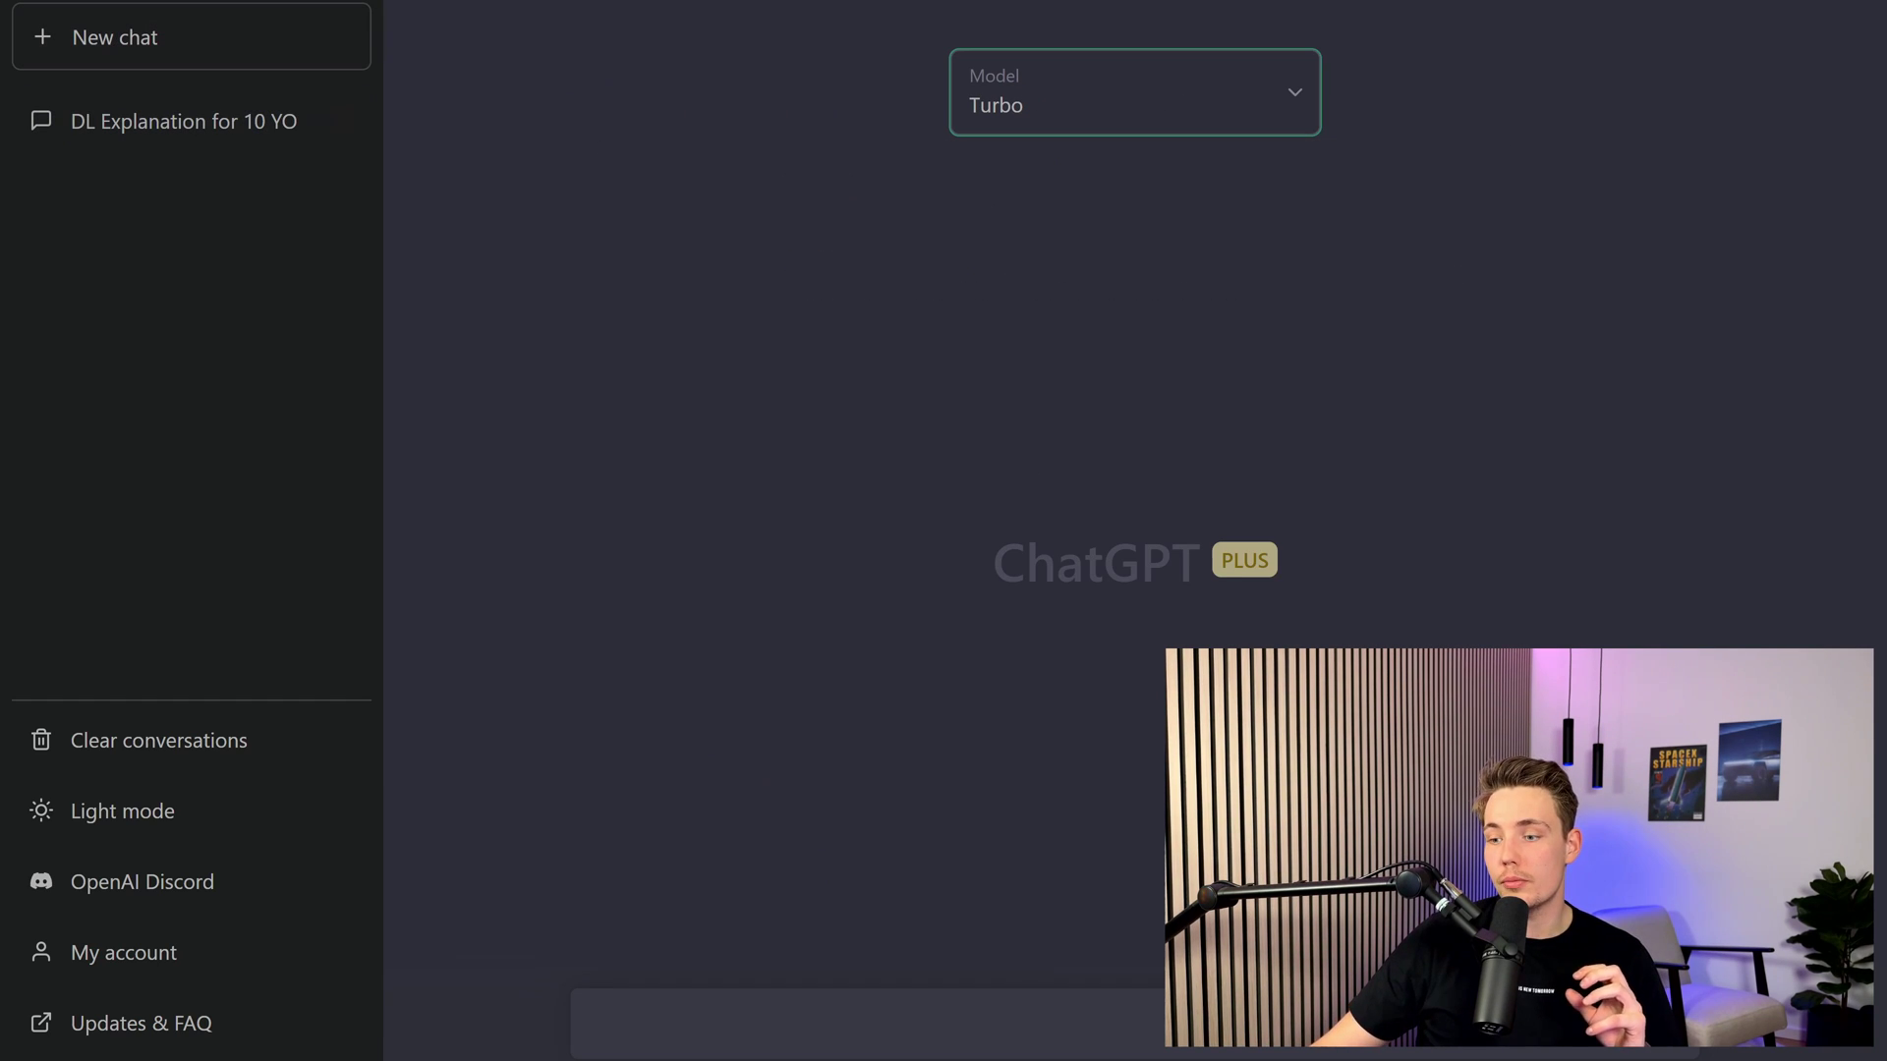
{"action": "left_click", "coordinate": [849, 1019]}
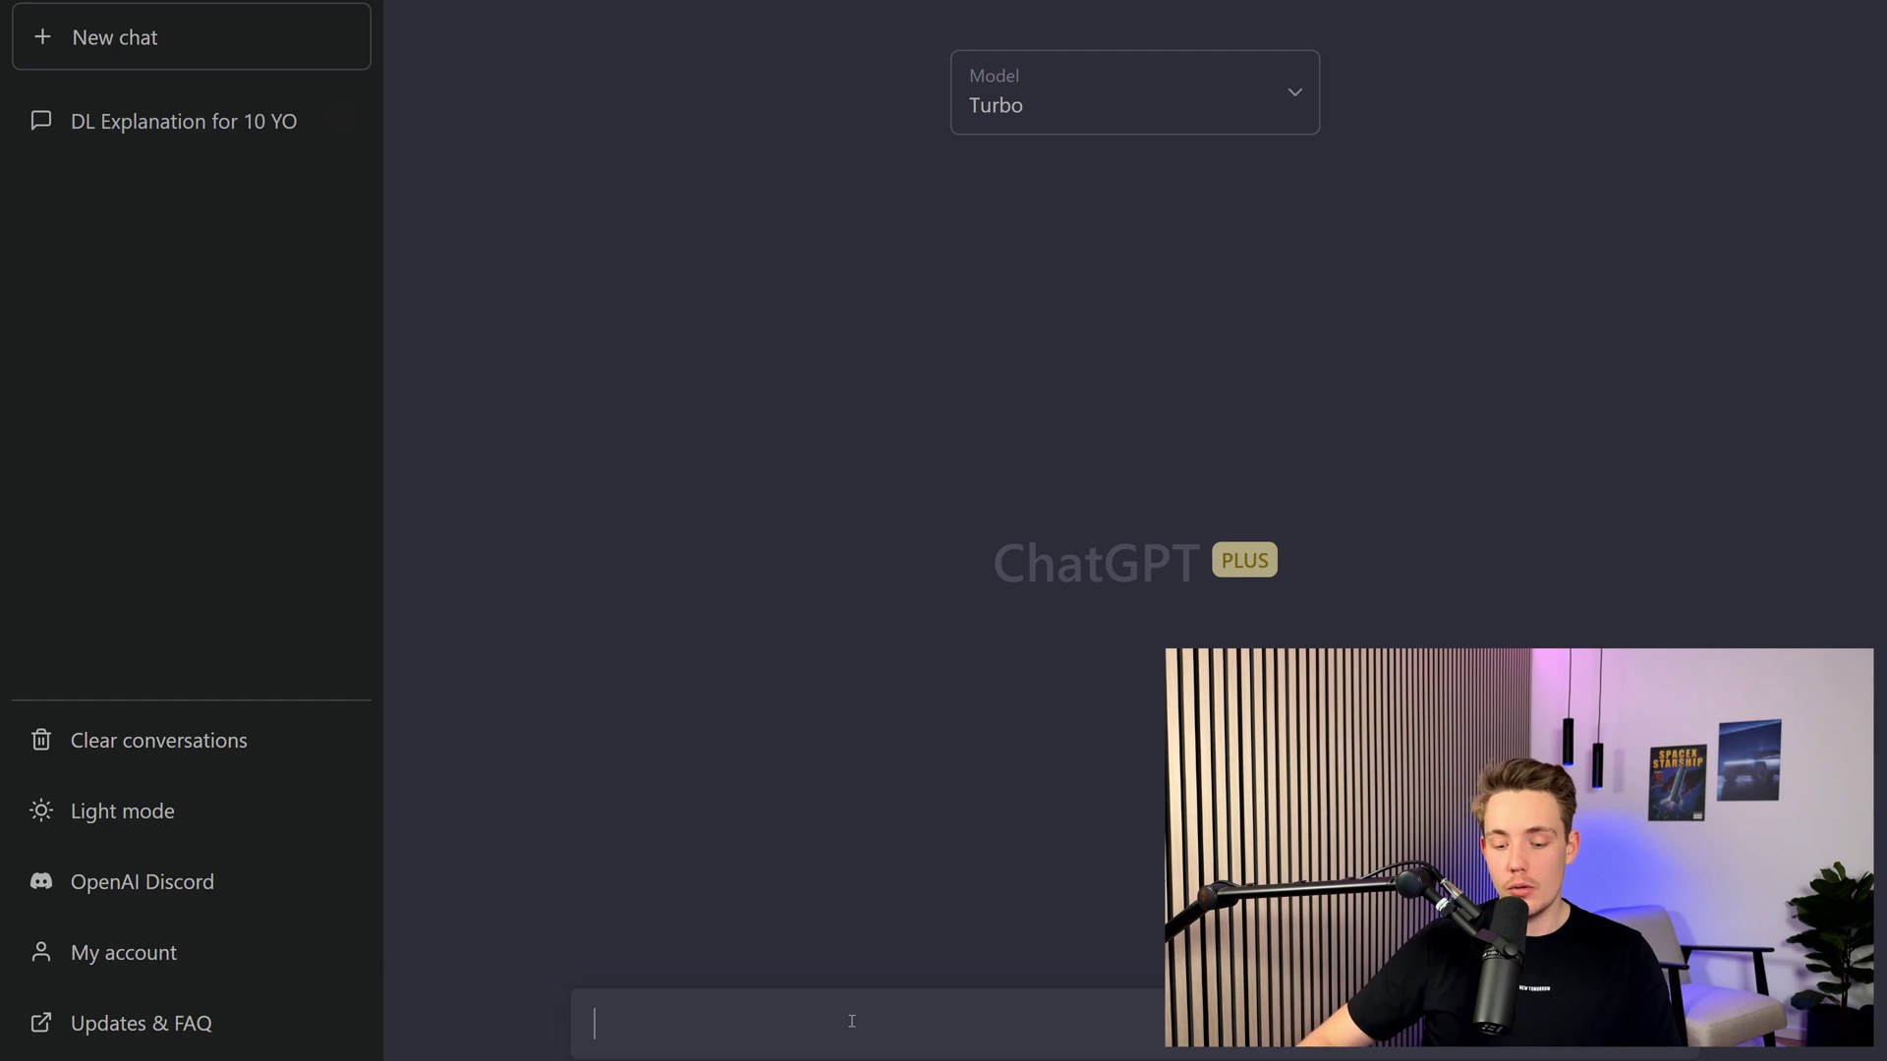
{"action": "type", "text": "explain deep learning to me as a 10 year old"}
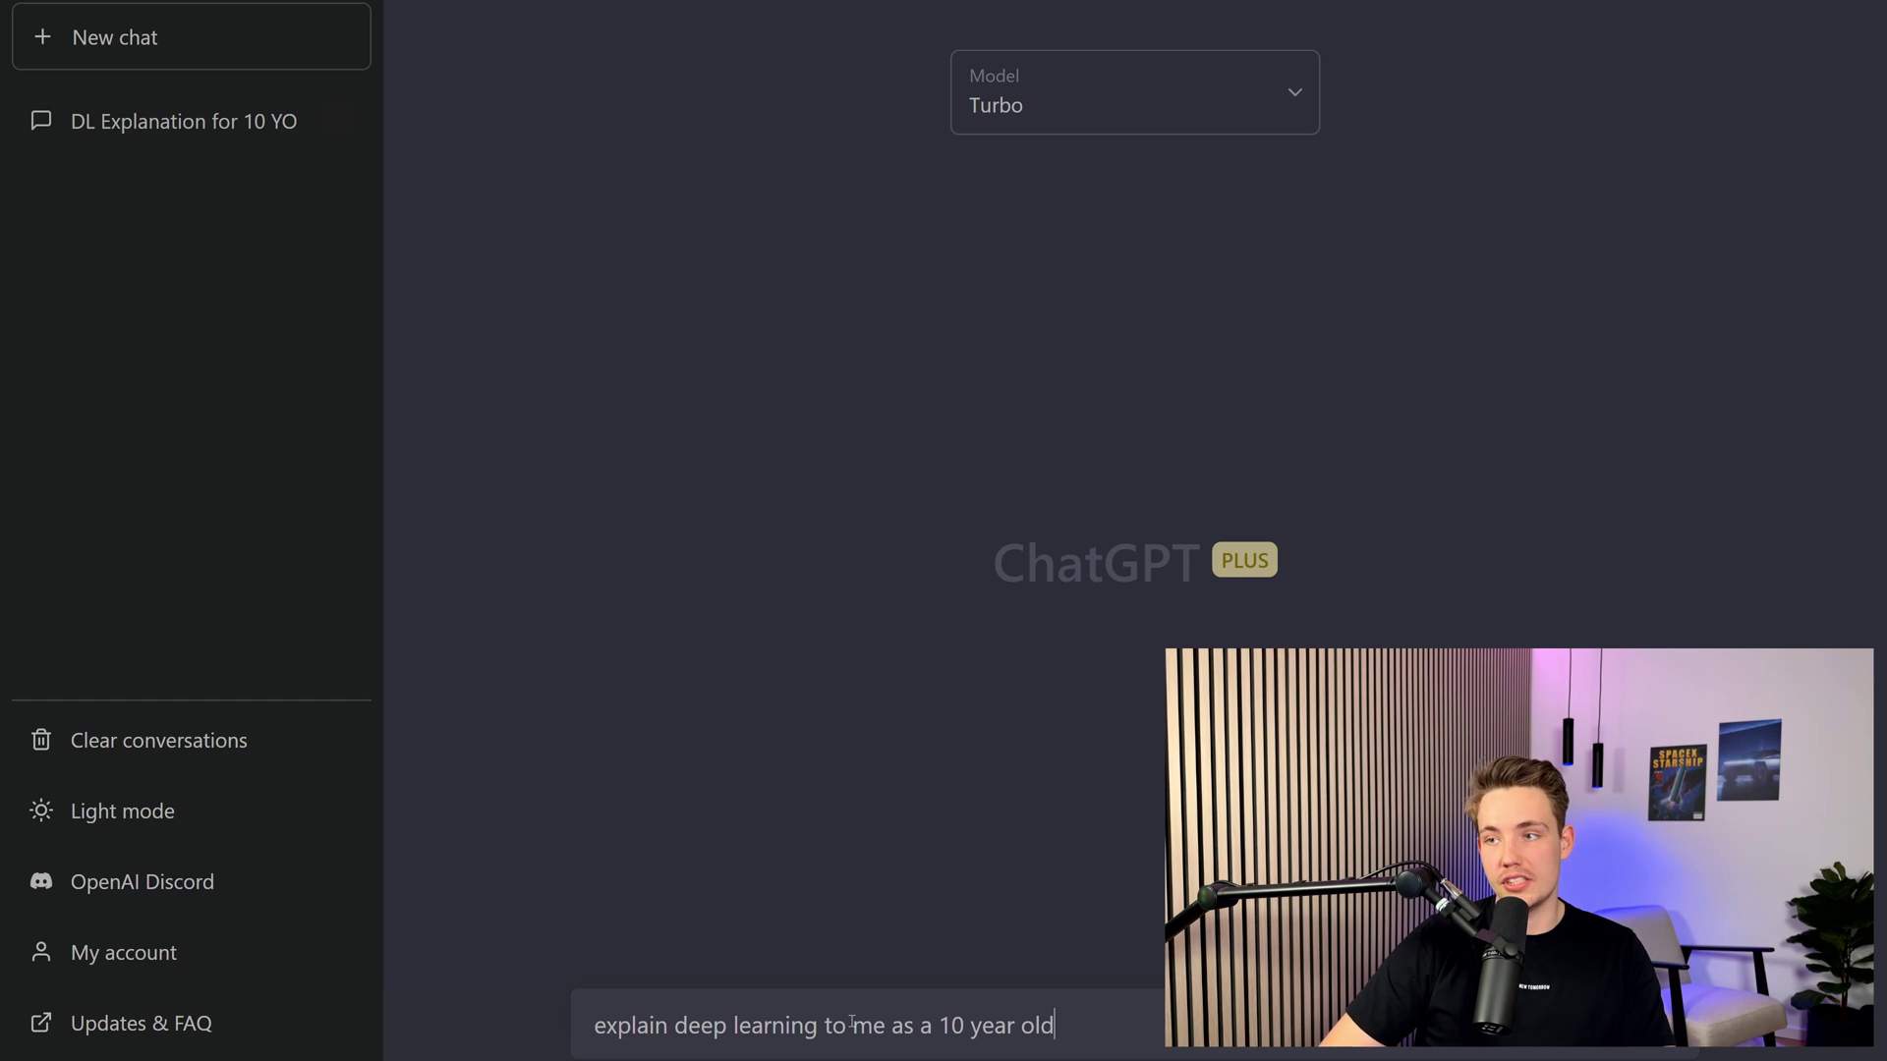
{"action": "key", "text": "Return"}
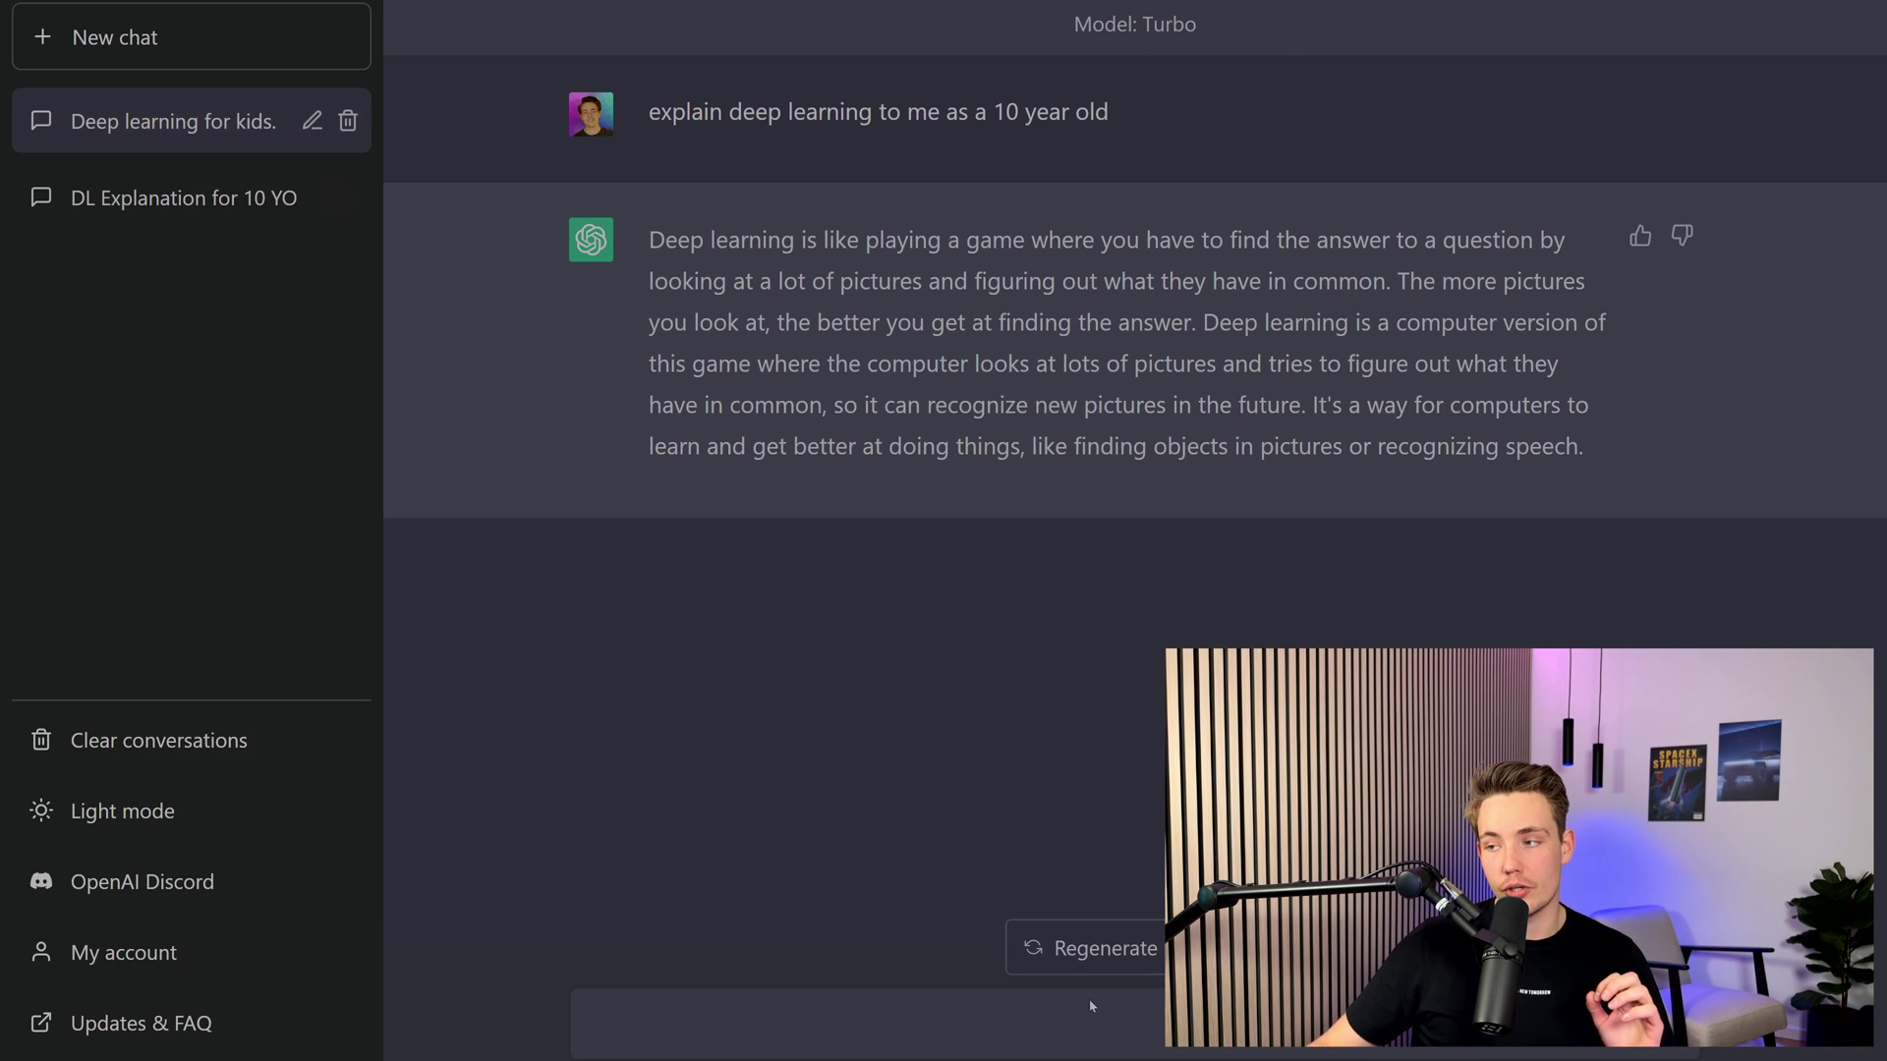
Step: Compare the 'DL Explanation for 10 YO' and 'Deep learning for kids' chats, ending on the Default one
{"action": "left_click", "coordinate": [188, 211]}
{"action": "scroll", "coordinate": [929, 500], "scroll_direction": "up", "scroll_amount": 5}
{"action": "scroll", "coordinate": [934, 519], "scroll_direction": "up", "scroll_amount": 5}
{"action": "scroll", "coordinate": [941, 558], "scroll_direction": "up", "scroll_amount": 5}
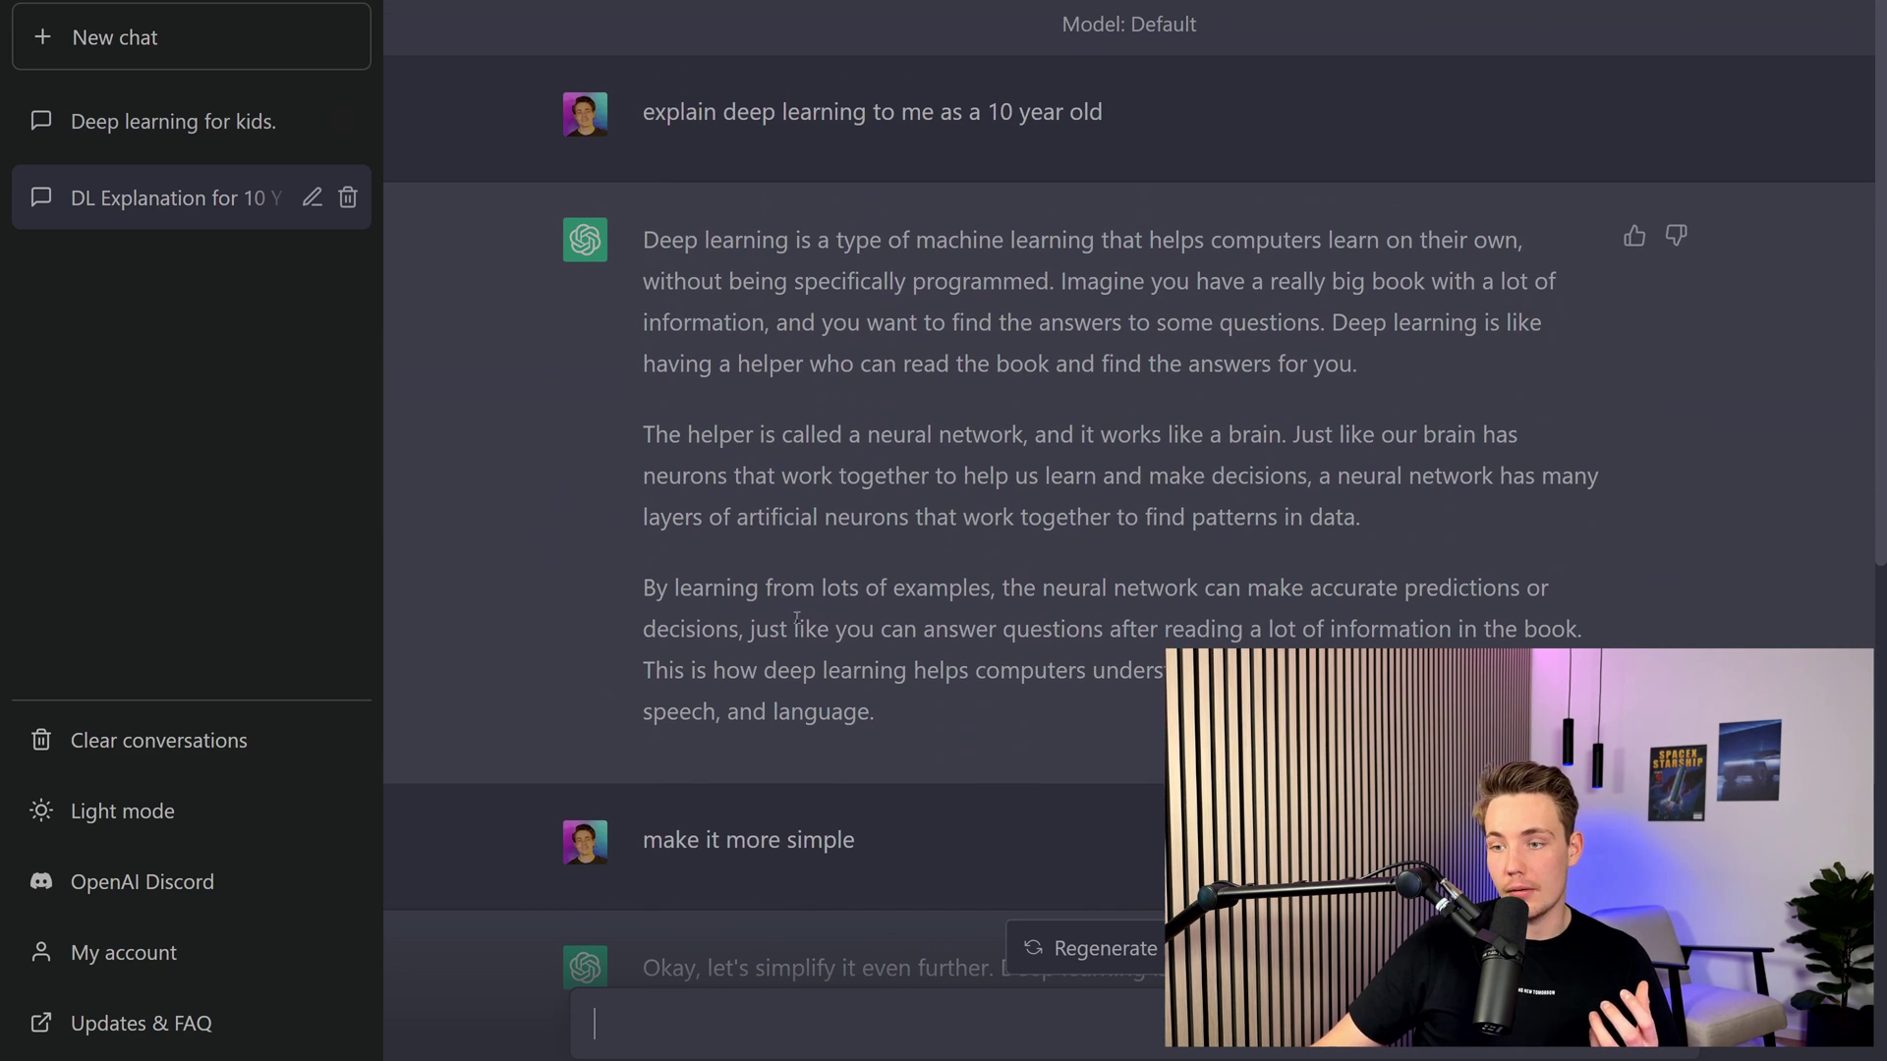
{"action": "left_click", "coordinate": [222, 124]}
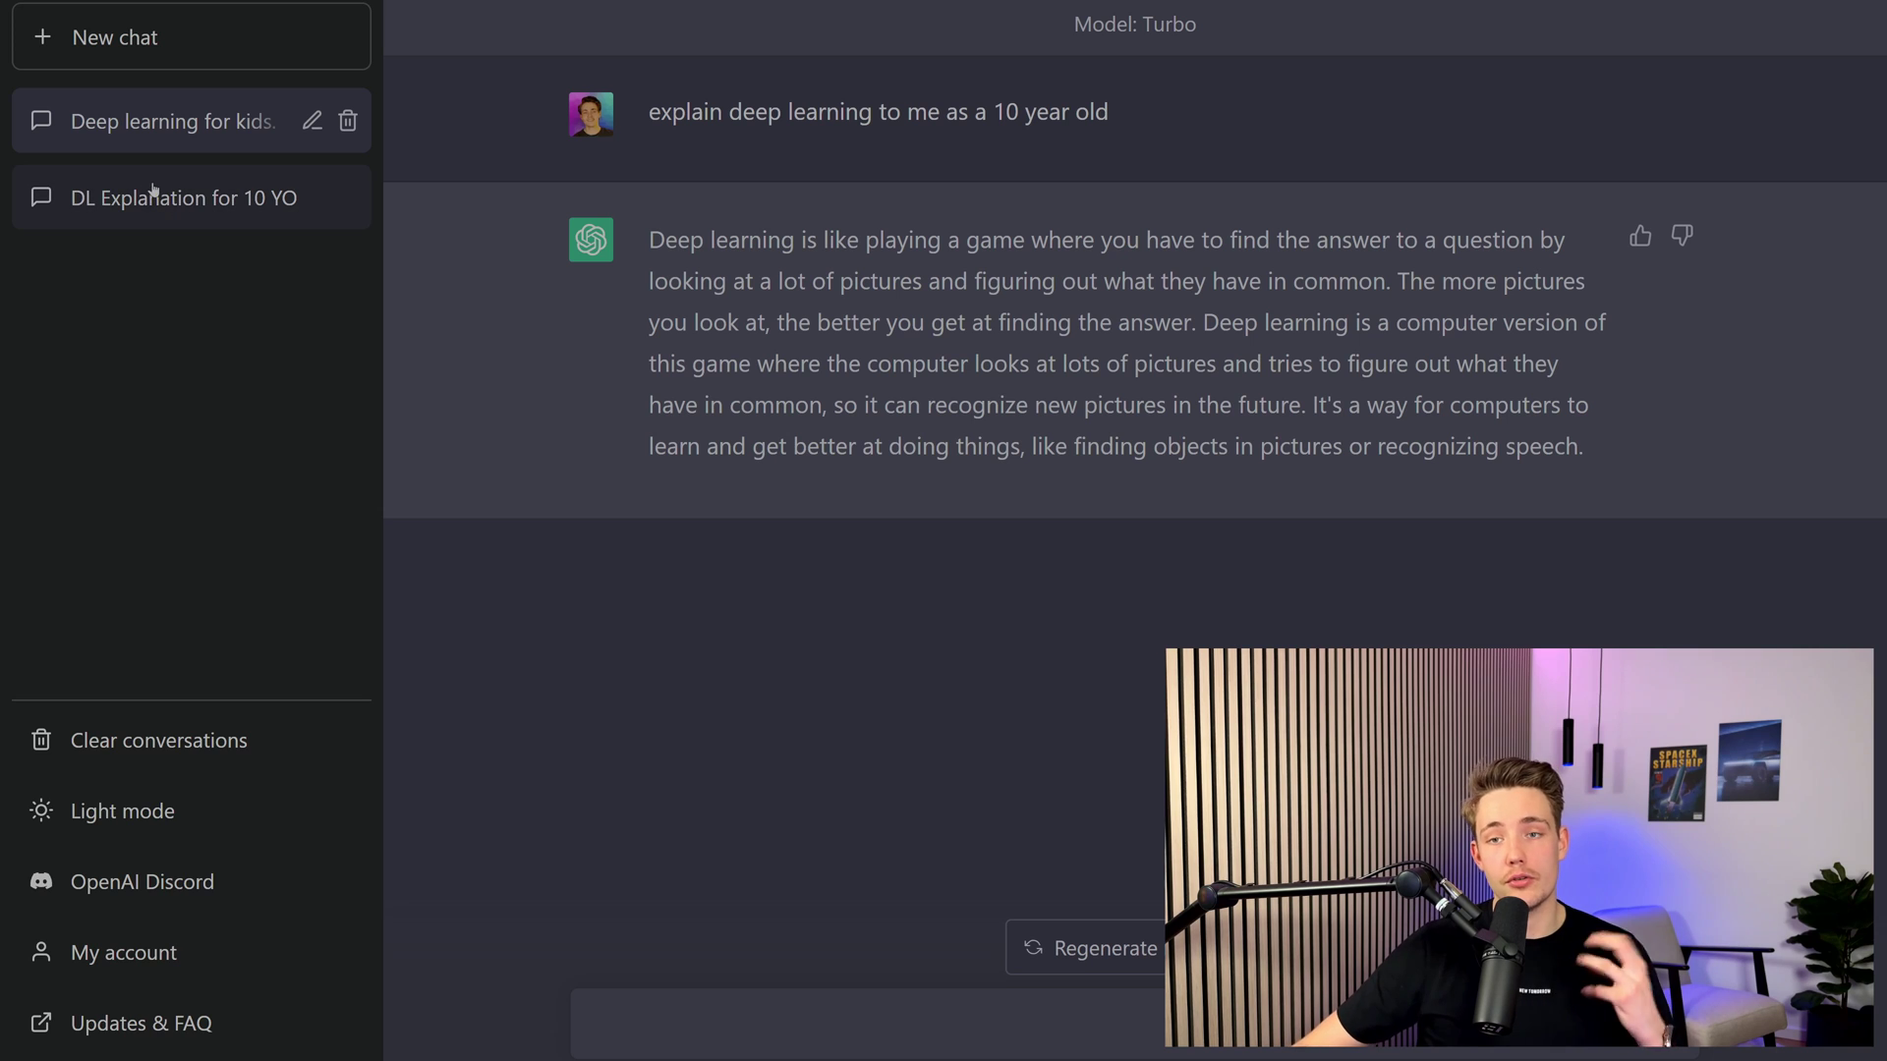
{"action": "left_click", "coordinate": [203, 204]}
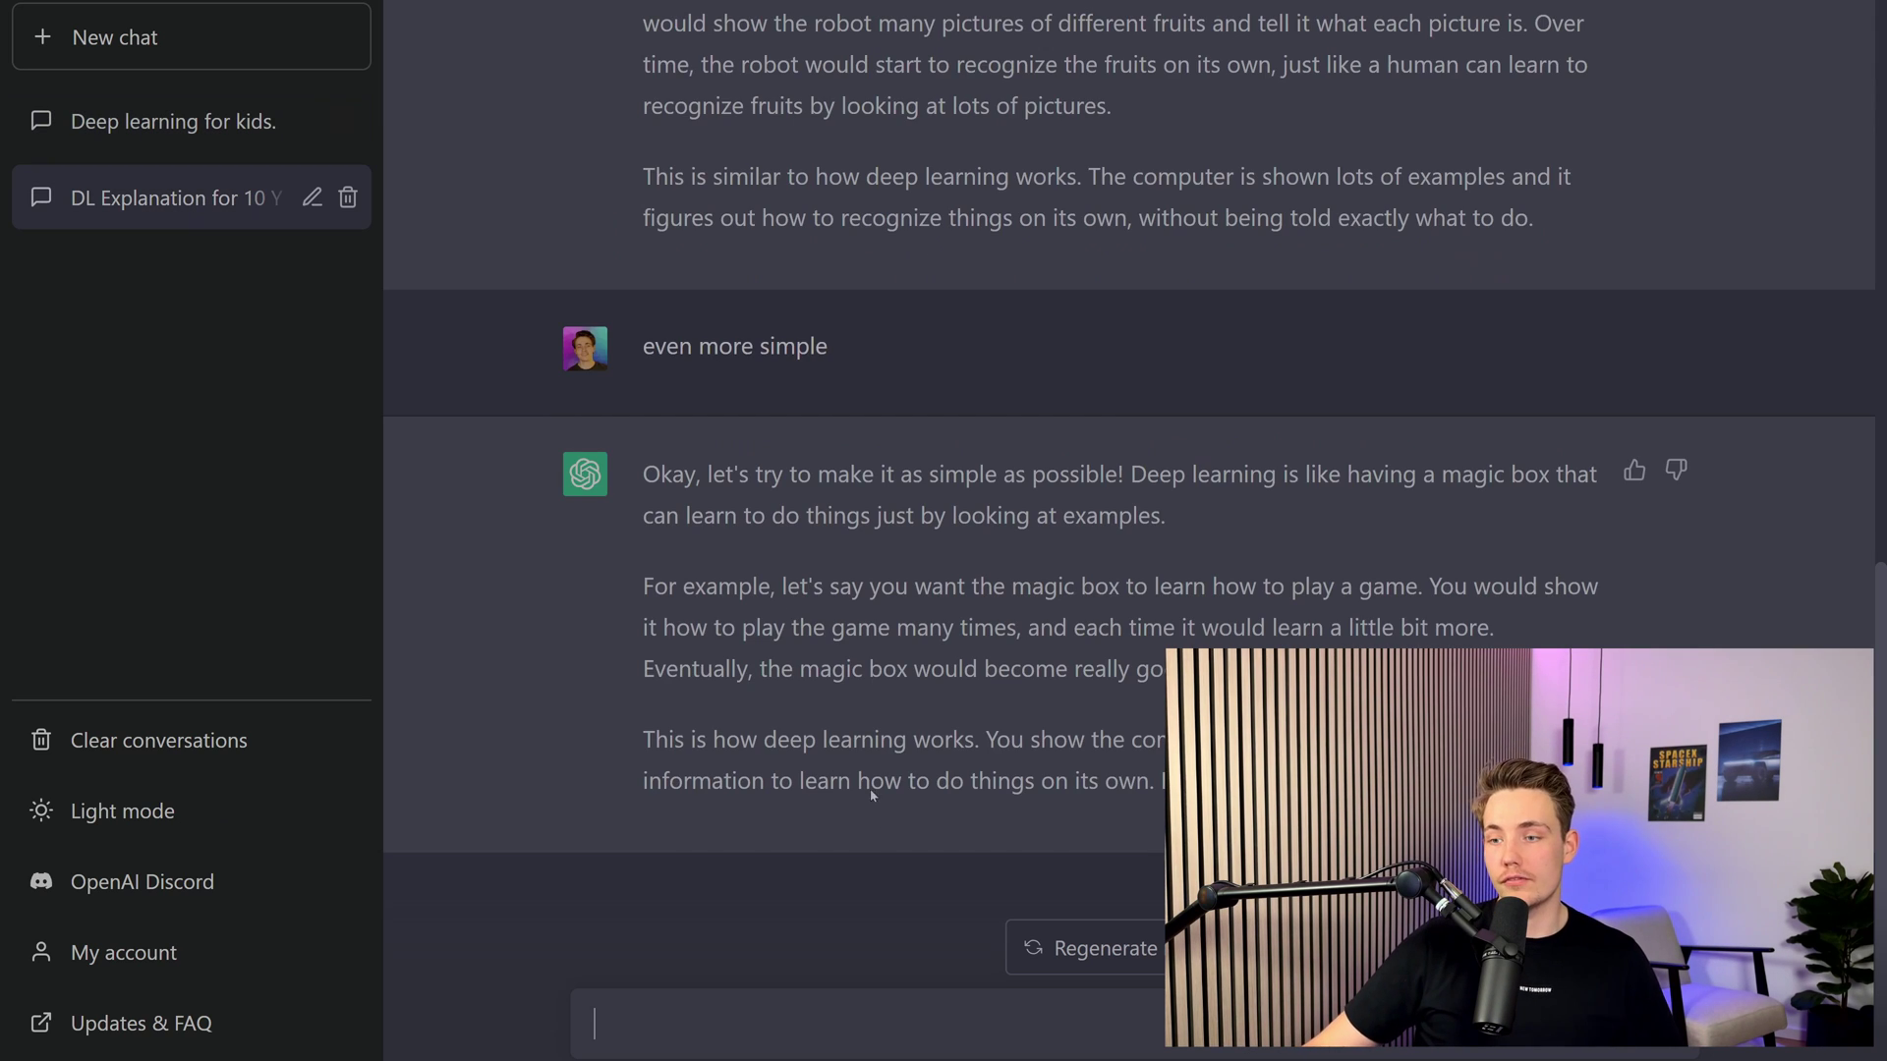
{"action": "scroll", "coordinate": [779, 545], "scroll_direction": "up", "scroll_amount": 2}
{"action": "scroll", "coordinate": [778, 545], "scroll_direction": "up", "scroll_amount": 4}
{"action": "left_click_drag", "start_coordinate": [870, 511], "coordinate": [637, 524]}
{"action": "key", "text": "ctrl+c"}
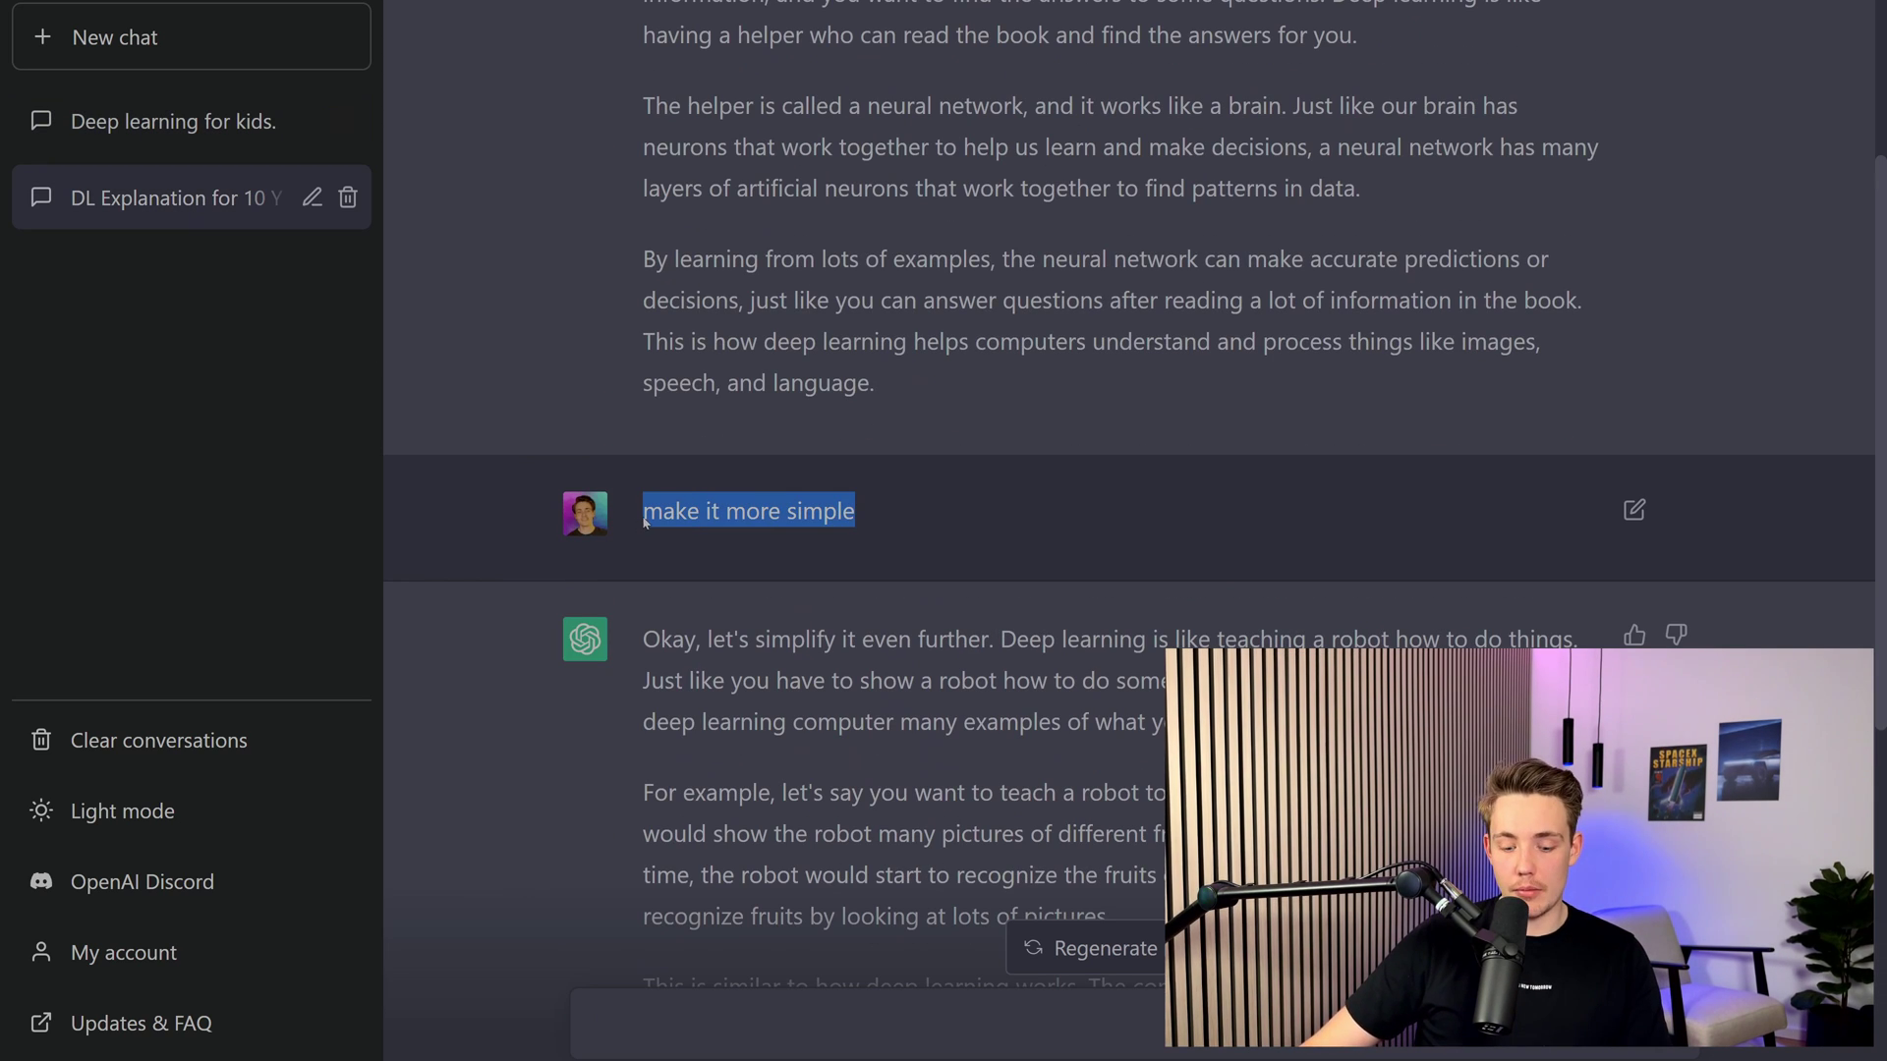
{"action": "scroll", "coordinate": [1033, 442], "scroll_direction": "down", "scroll_amount": 1}
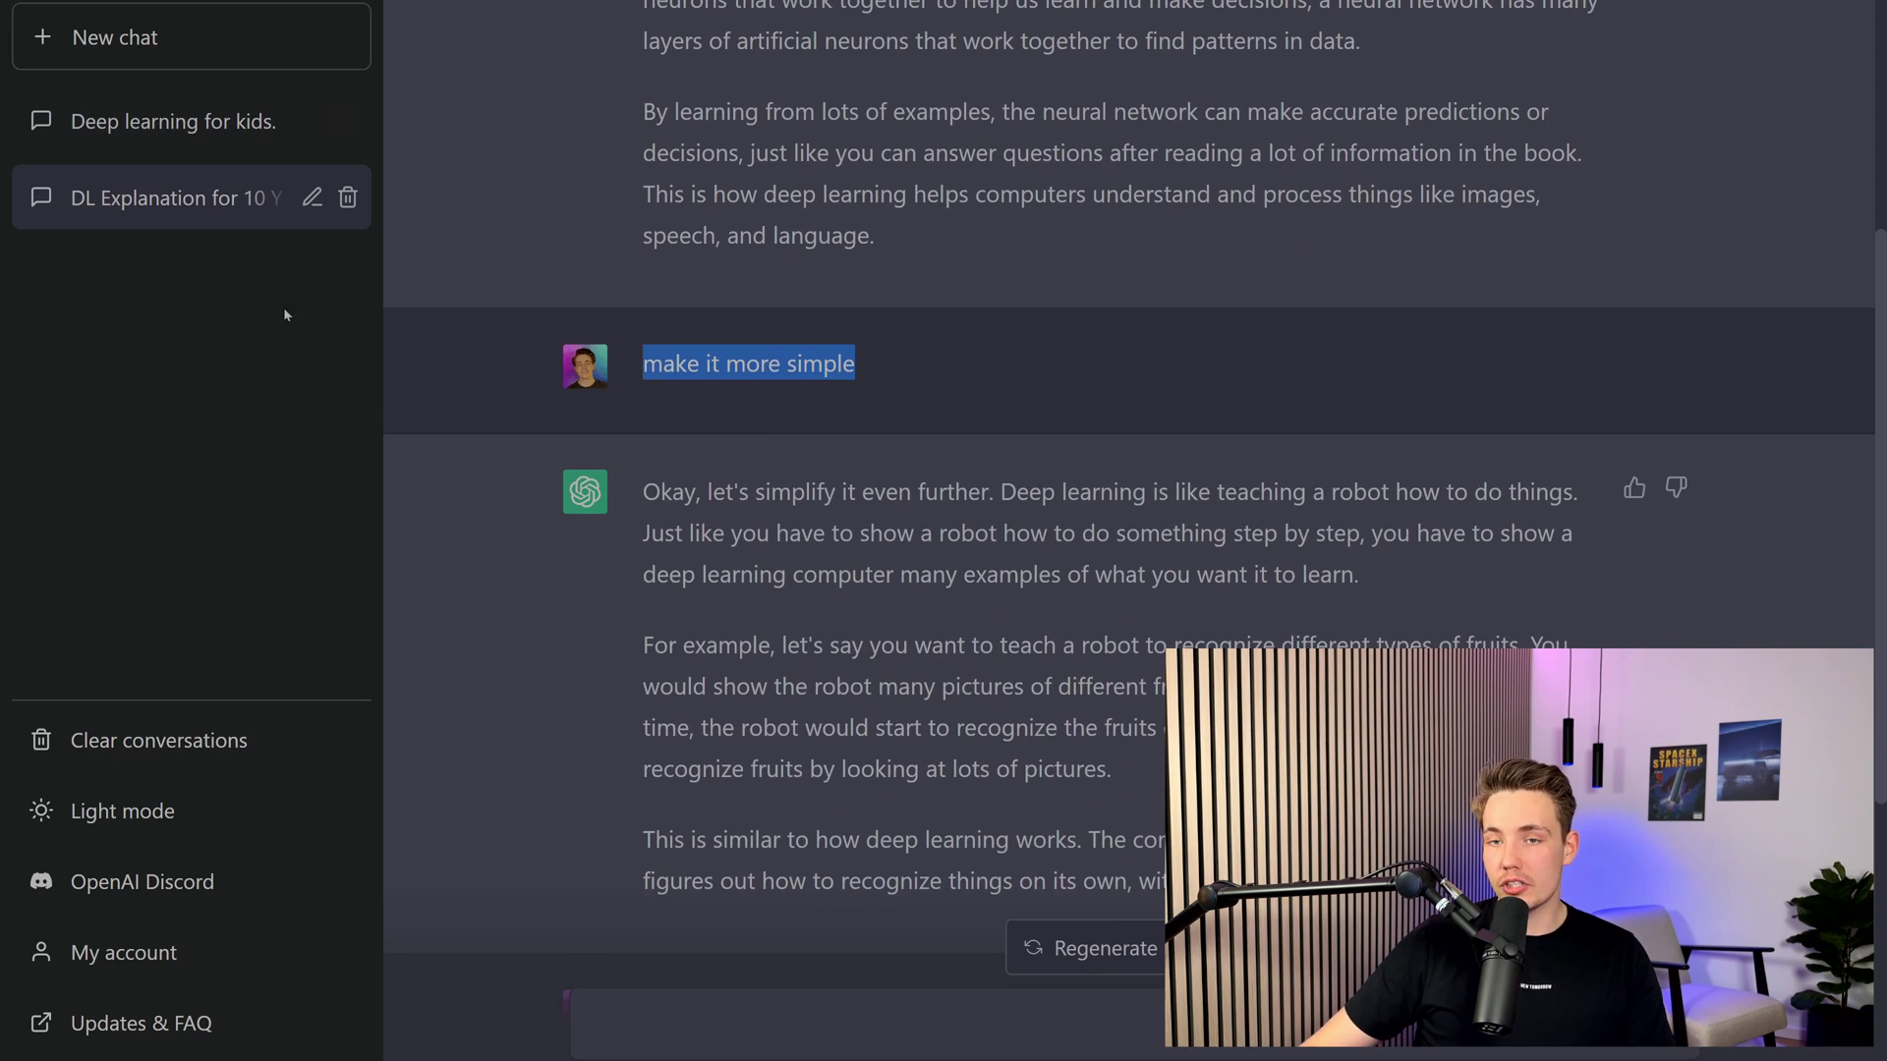
Step: Send 'make it more simple' to the Turbo chat and compare with the Default chat's answers
{"action": "left_click", "coordinate": [172, 121]}
{"action": "key", "text": "ctrl+v"}
{"action": "key", "text": "Return"}
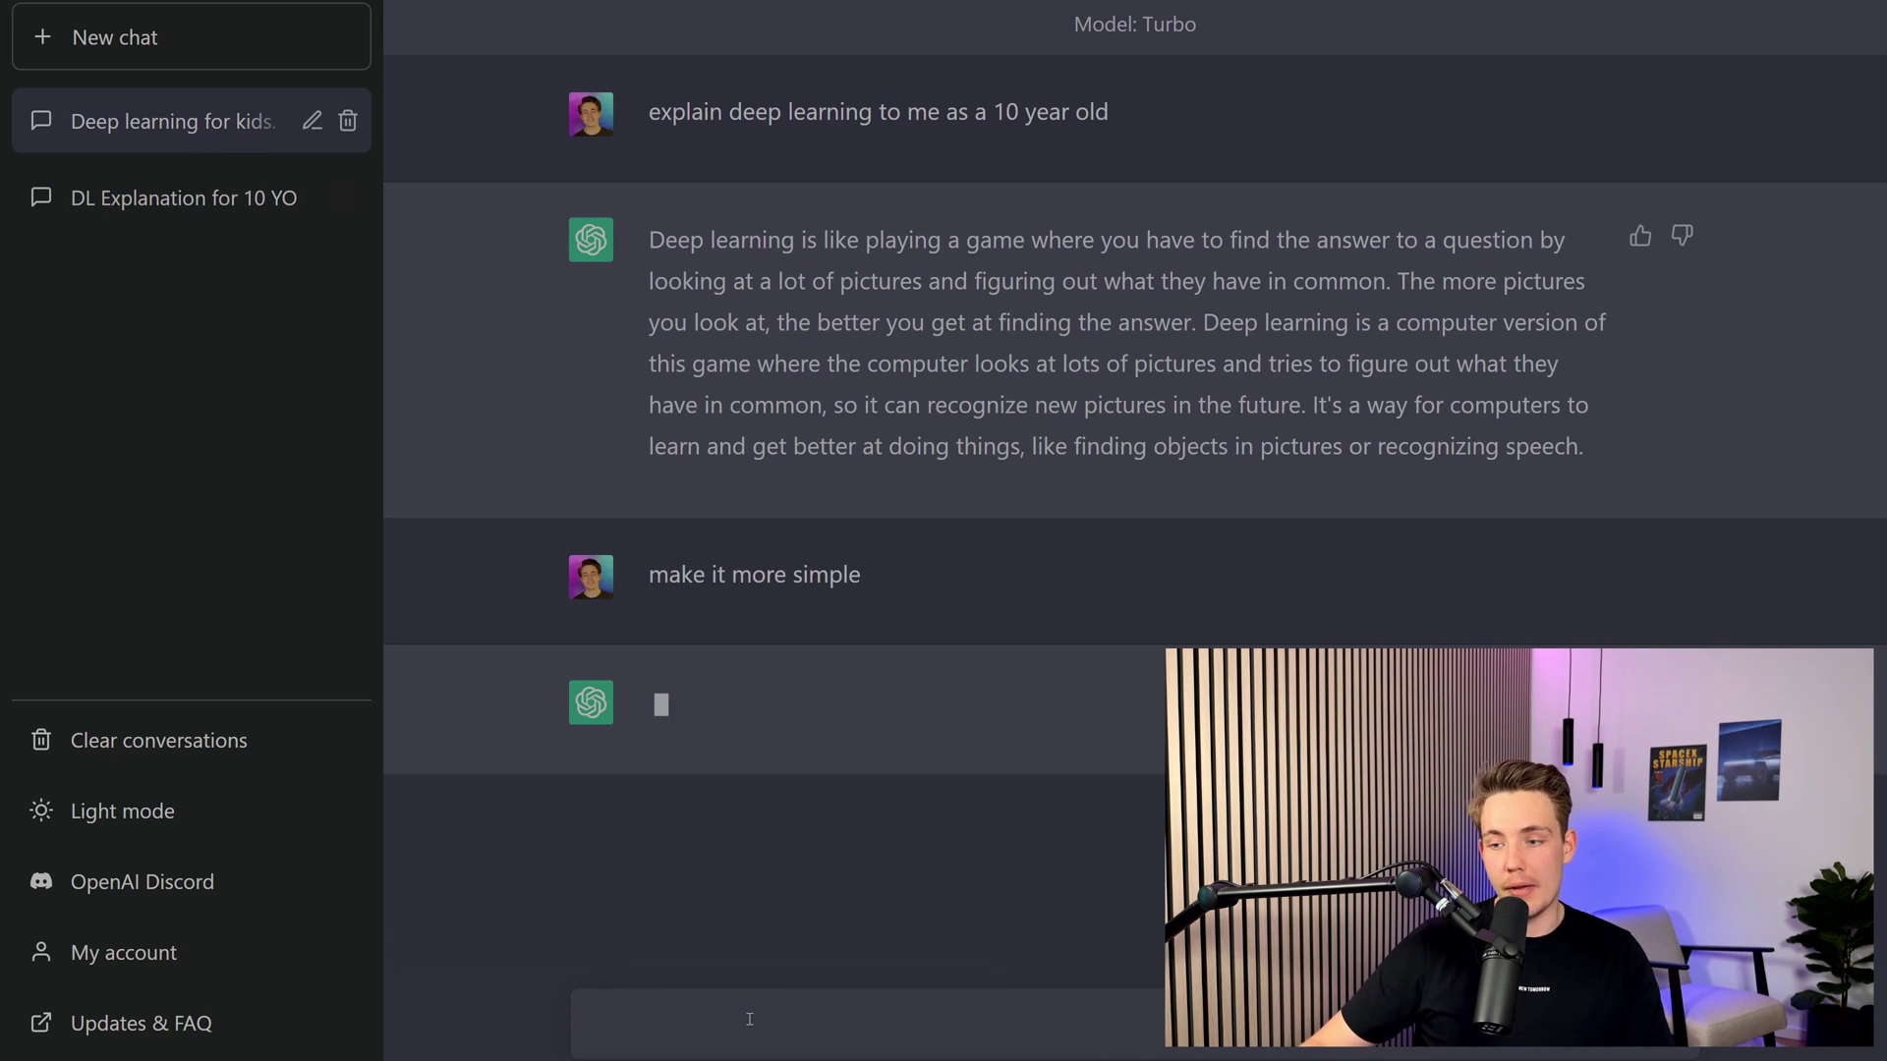
{"action": "left_click", "coordinate": [211, 198]}
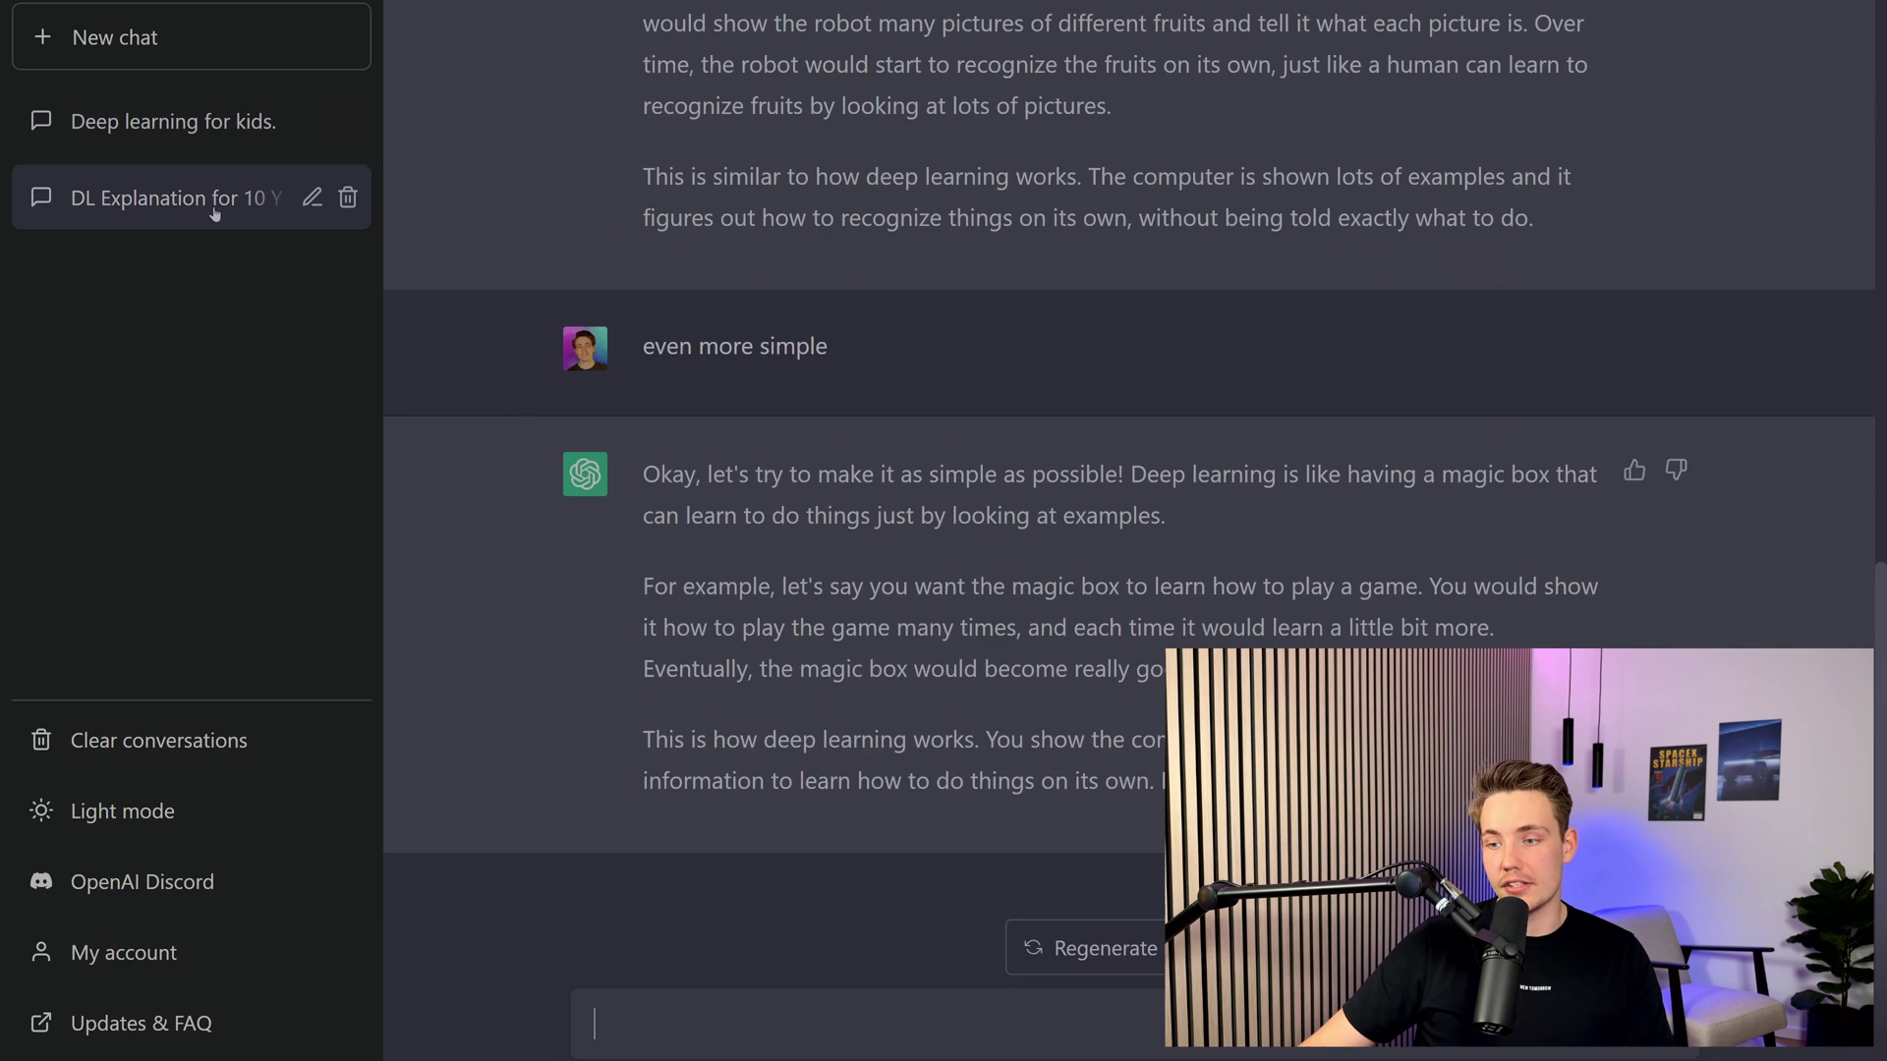
{"action": "scroll", "coordinate": [902, 698], "scroll_direction": "up", "scroll_amount": 2}
{"action": "scroll", "coordinate": [903, 697], "scroll_direction": "up", "scroll_amount": 2}
{"action": "scroll", "coordinate": [902, 698], "scroll_direction": "up", "scroll_amount": 2}
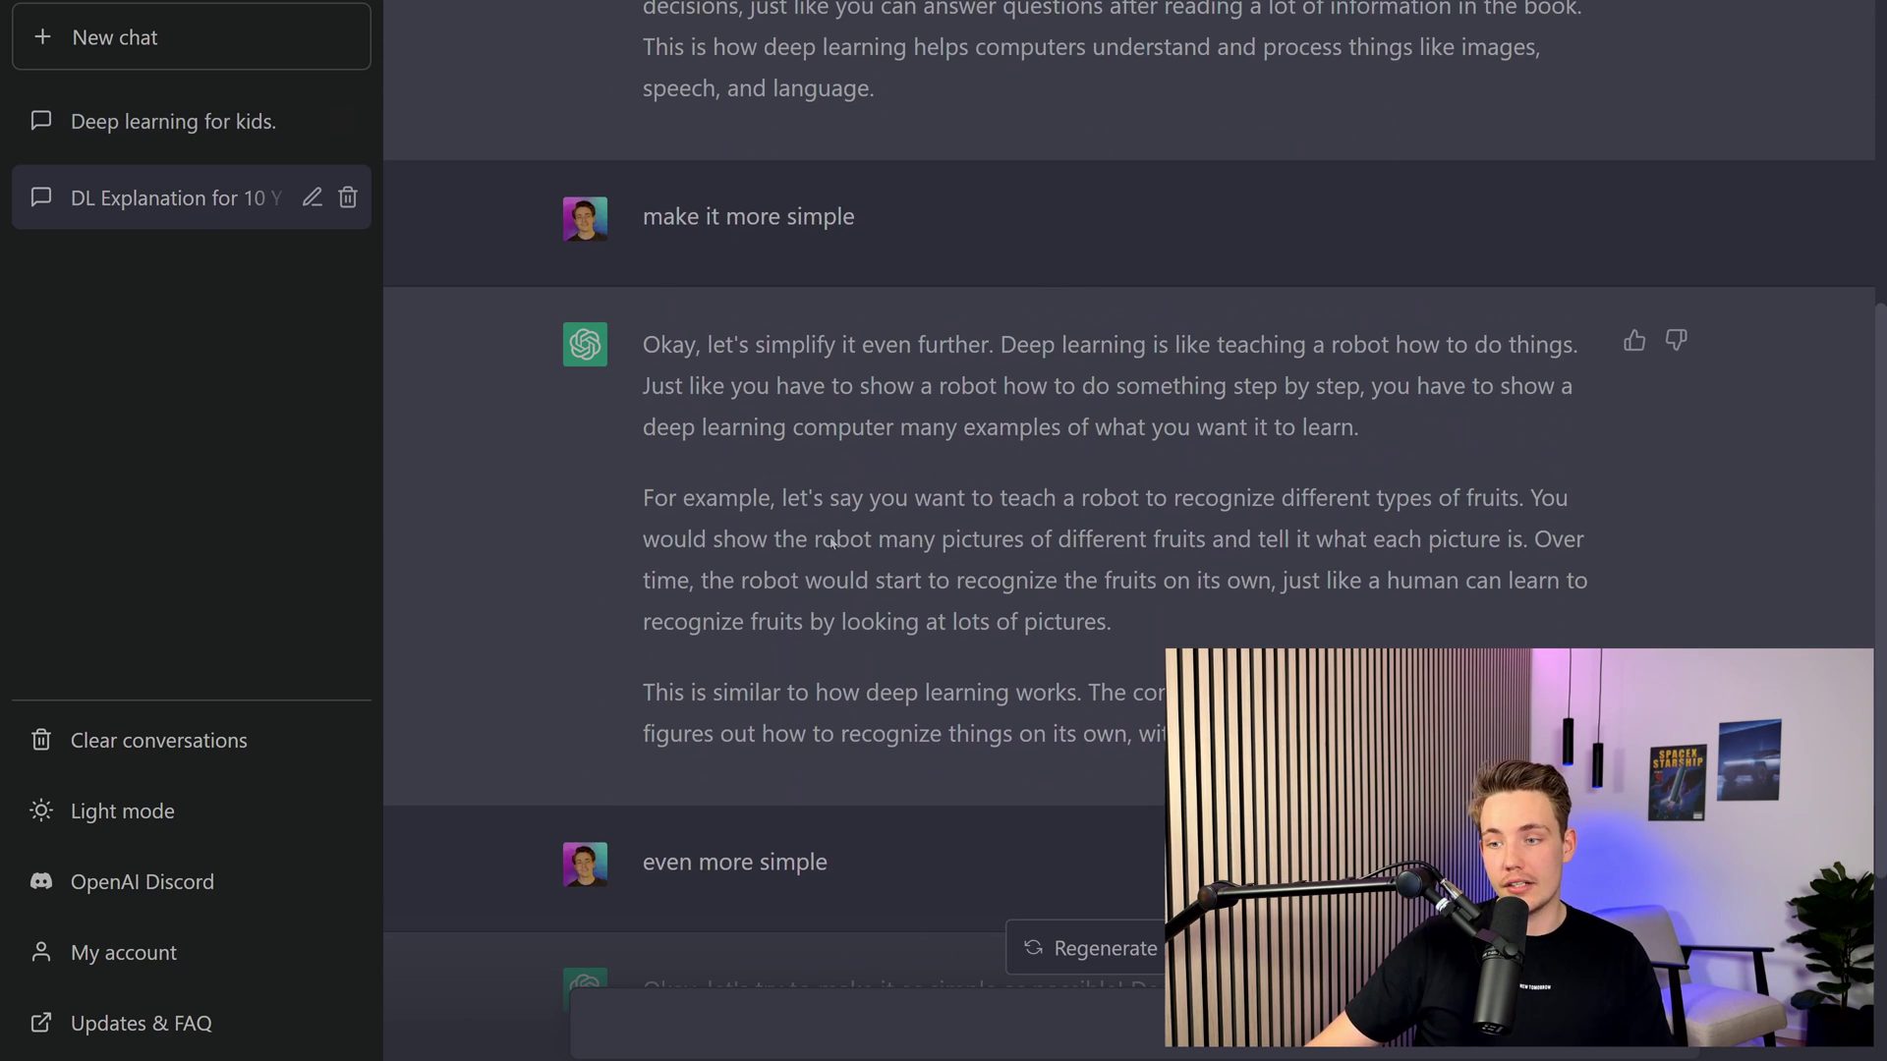
{"action": "left_click", "coordinate": [243, 140]}
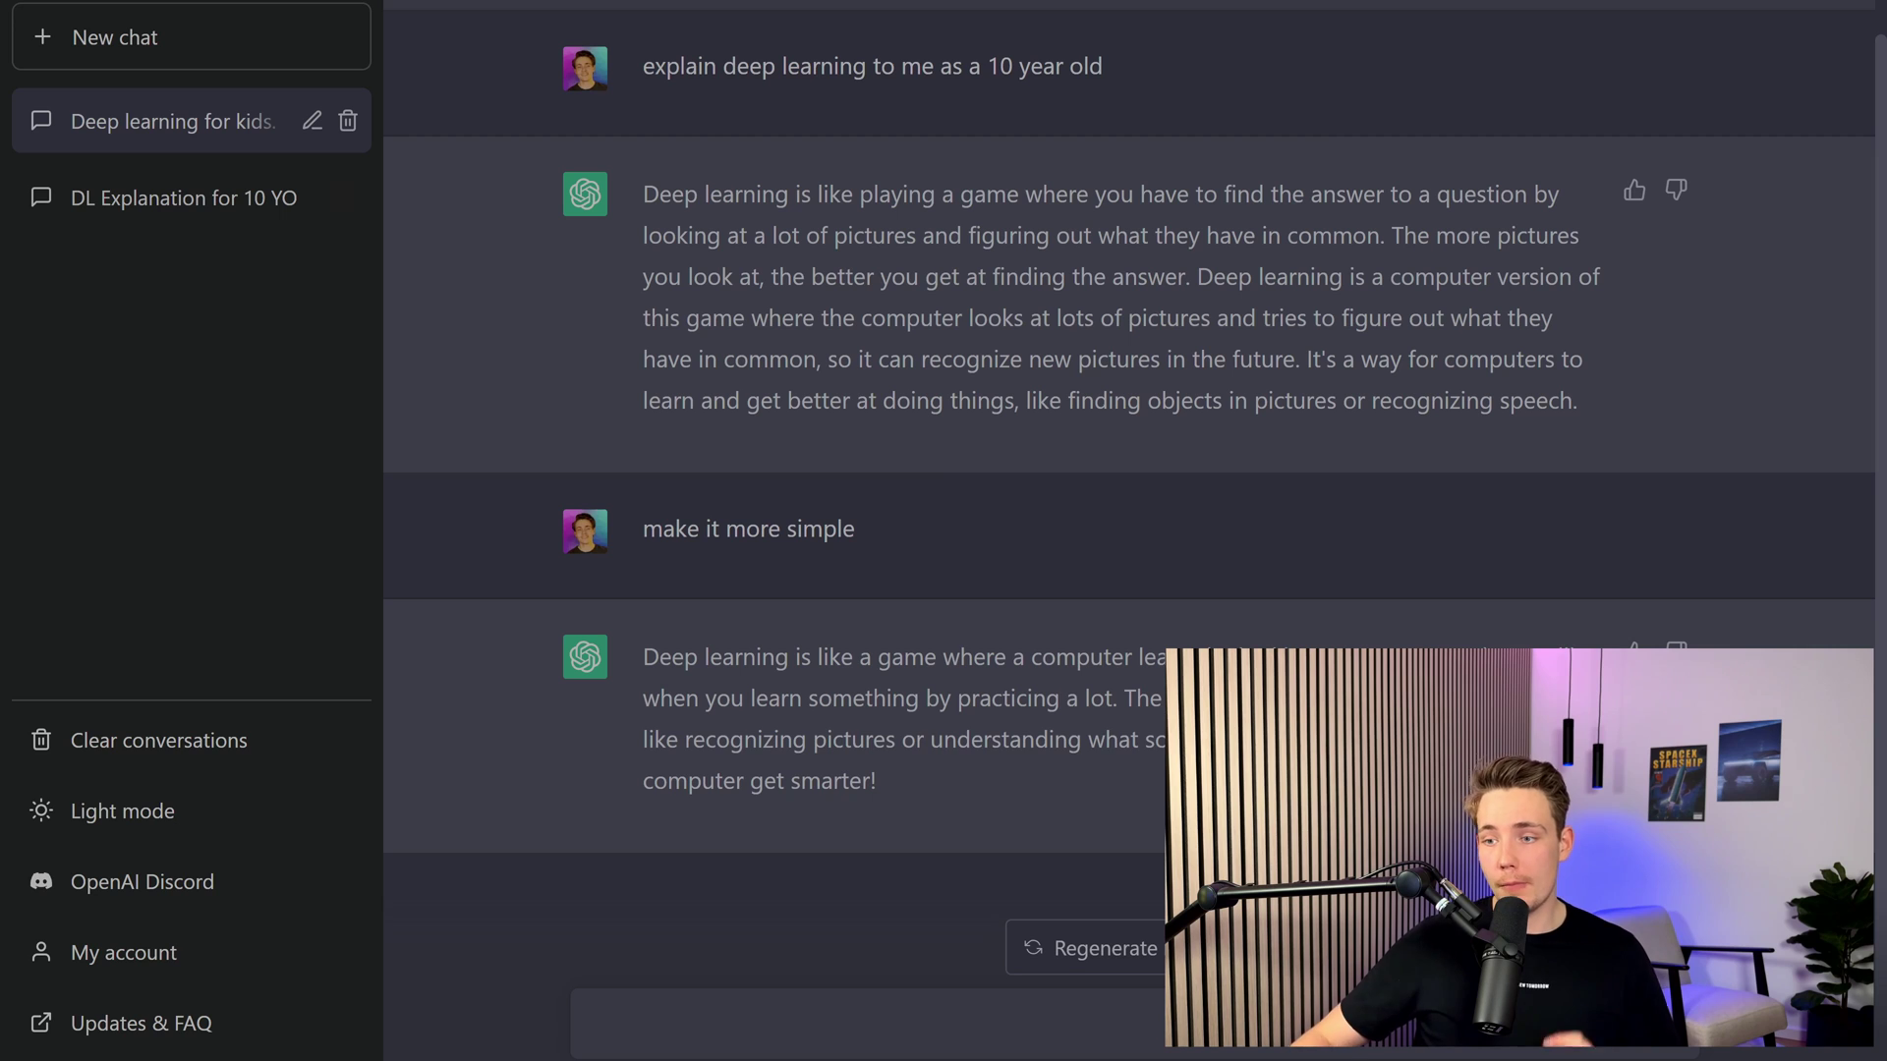
{"action": "scroll", "coordinate": [488, 536], "scroll_direction": "up", "scroll_amount": 1}
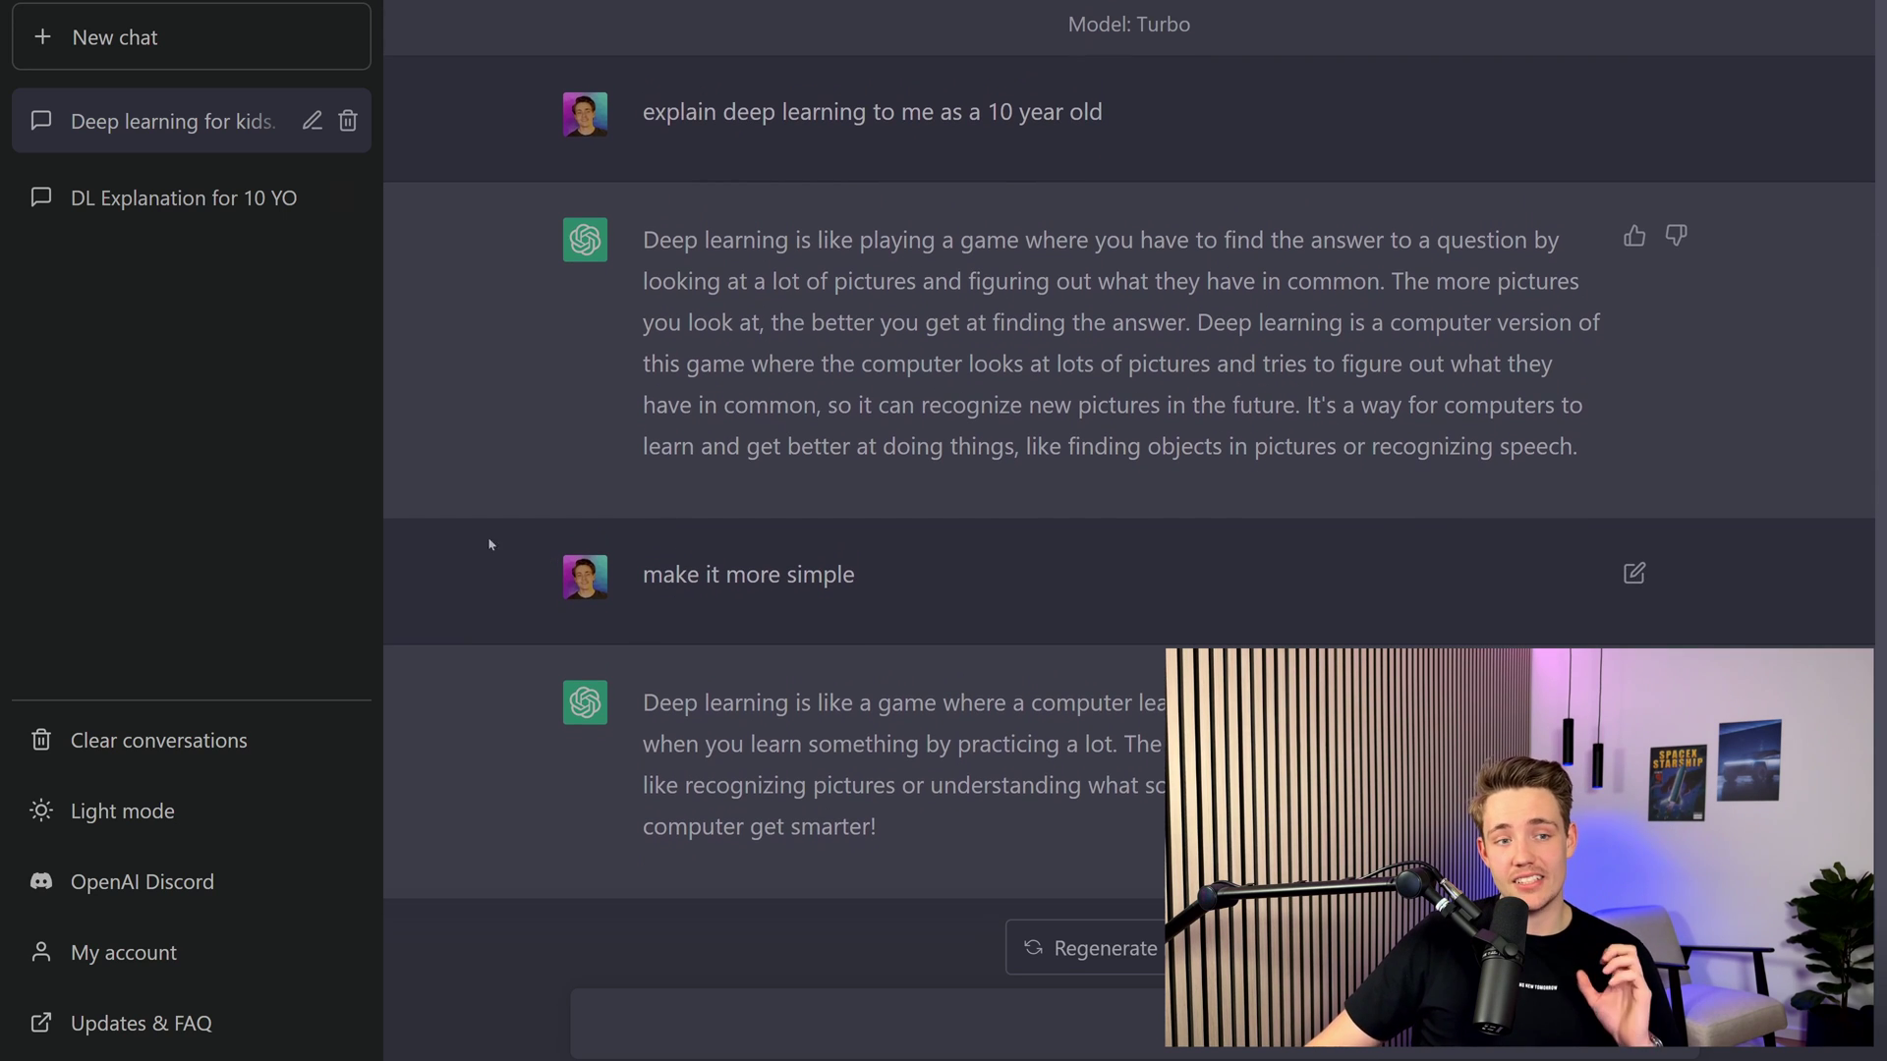